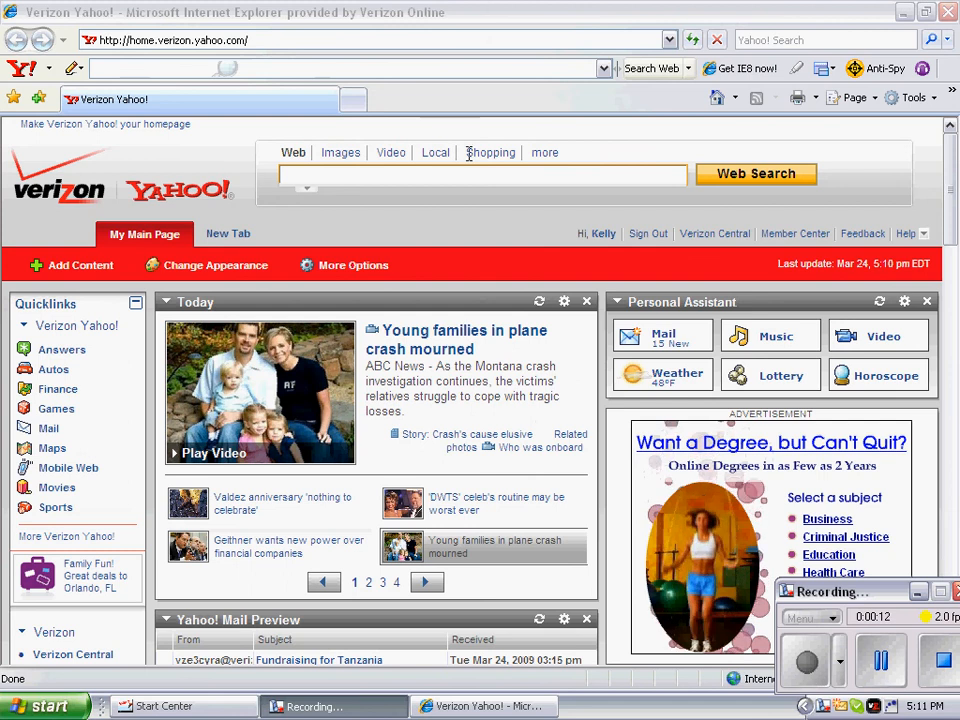
Step: Go to quizlet.com in Internet Explorer and open its Sign Up page
click(245, 41)
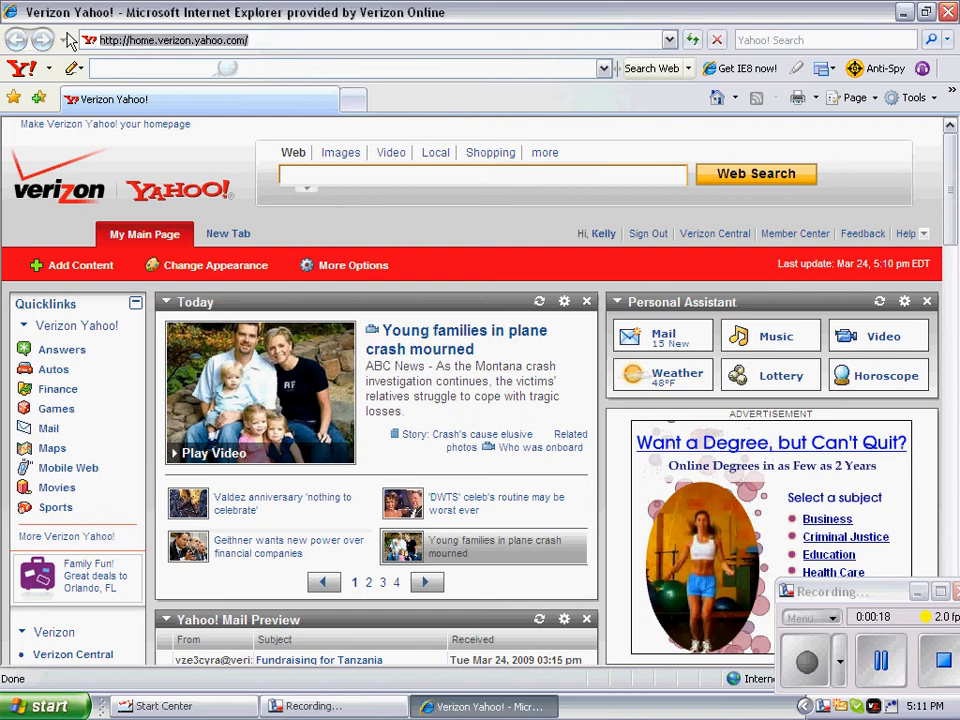
text(quiz)
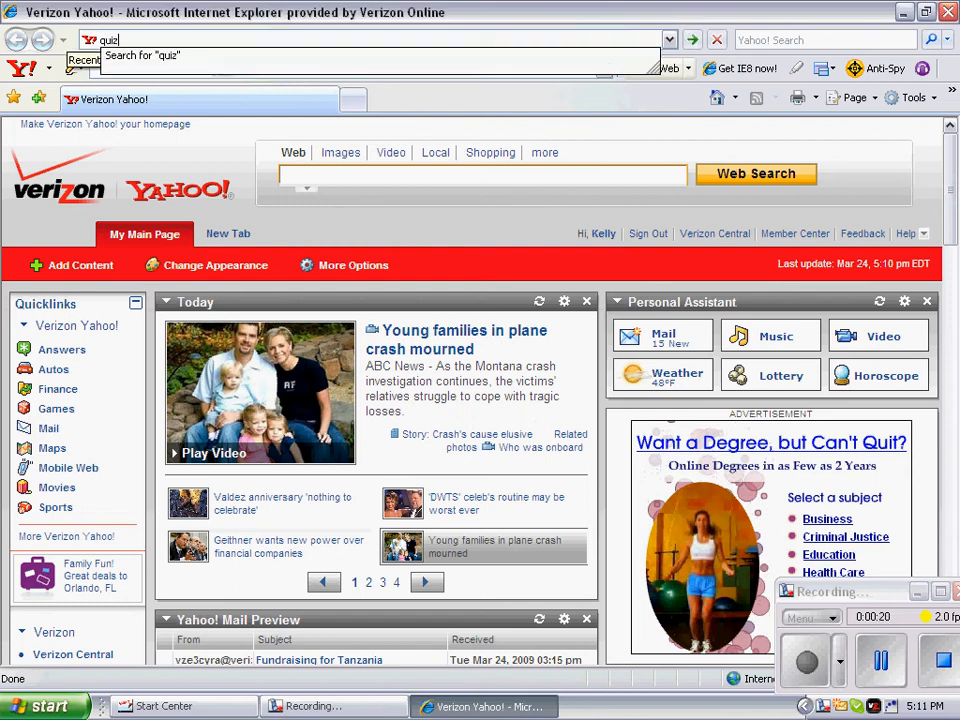
text(let.com)
key(Return)
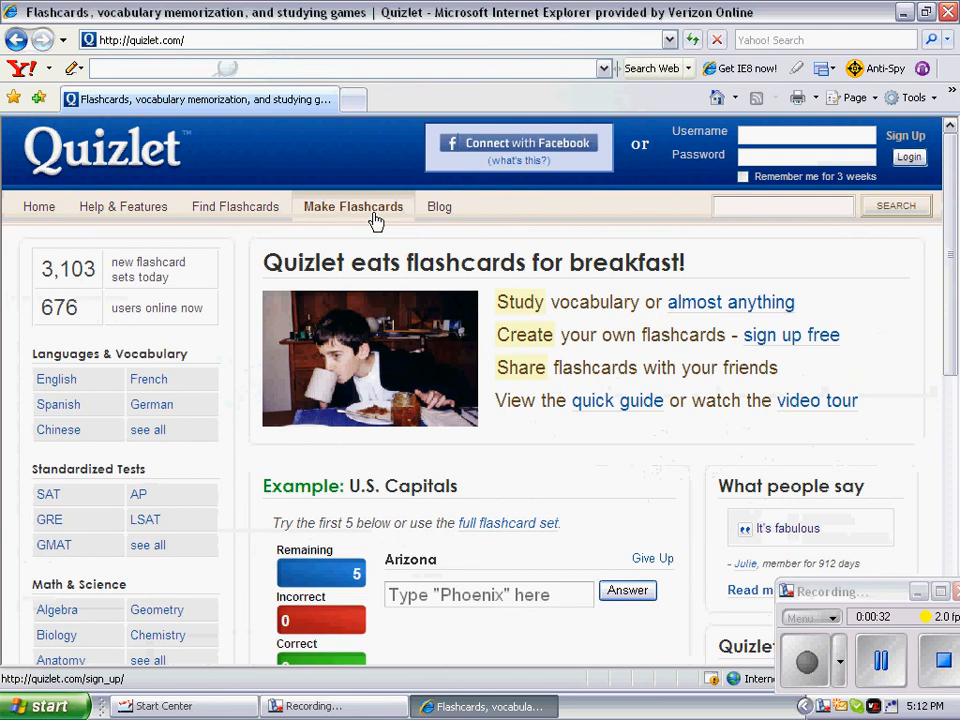
click(900, 140)
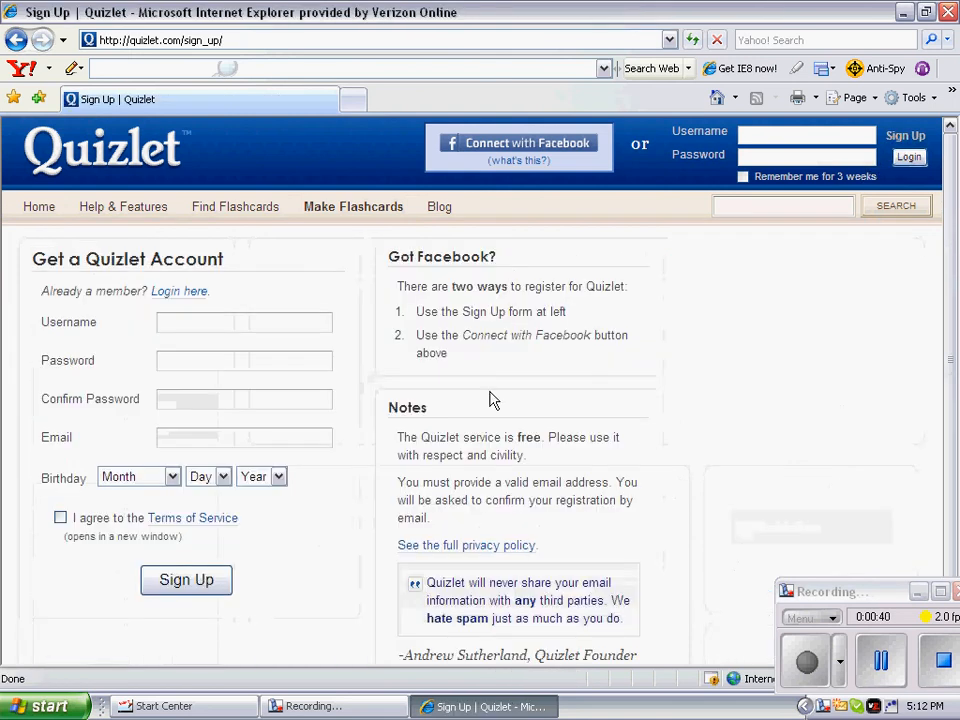
Step: Fill in the username, password, password confirmation and e-mail address fields
click(201, 319)
text(jon)
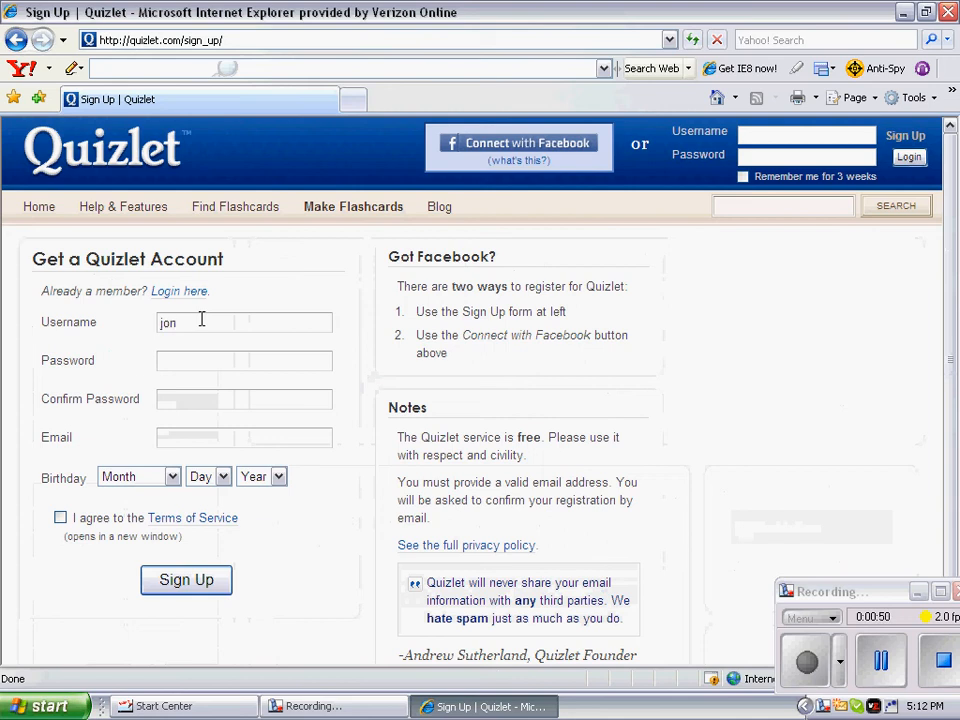
text(doe15)
click(197, 359)
text(*********)
click(204, 394)
text(*********)
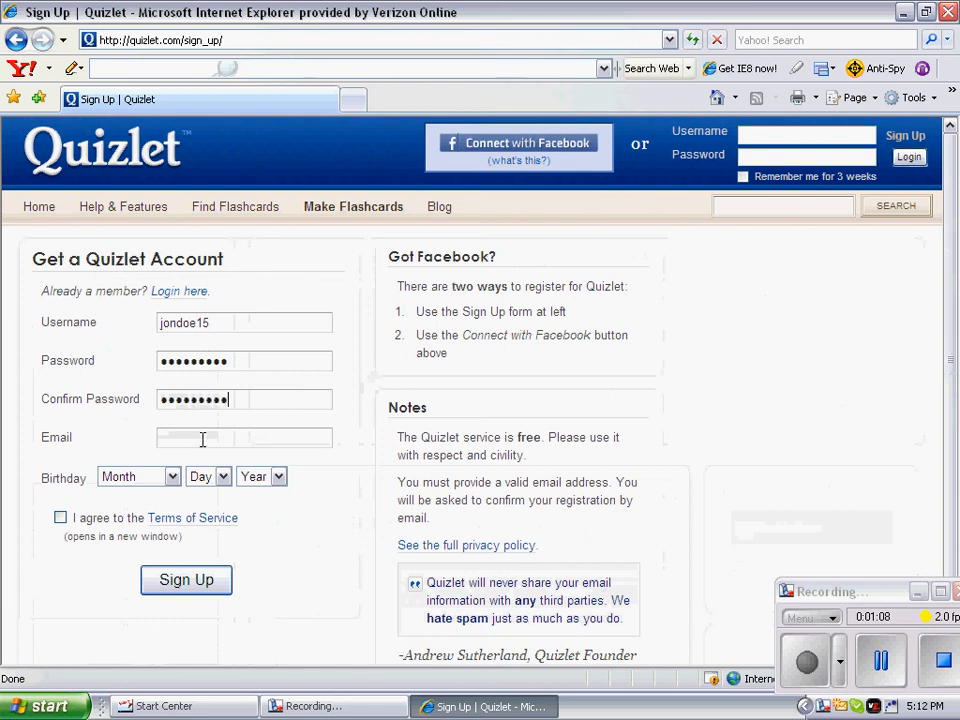
click(201, 439)
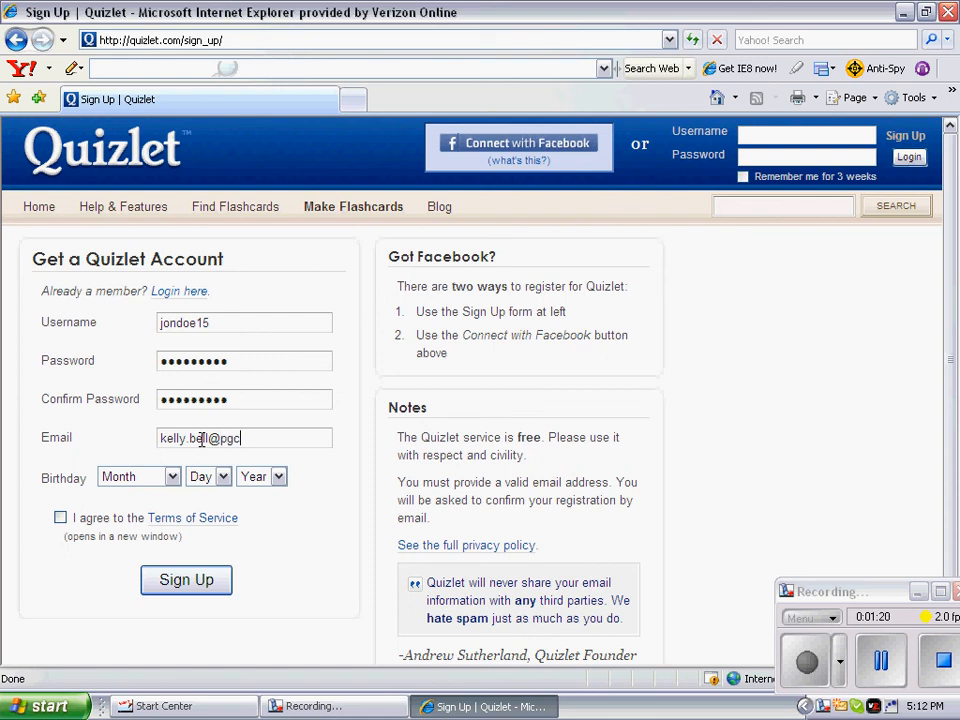
Step: Choose the birth month, day and year, agree to the terms, and submit the form
click(172, 477)
click(166, 510)
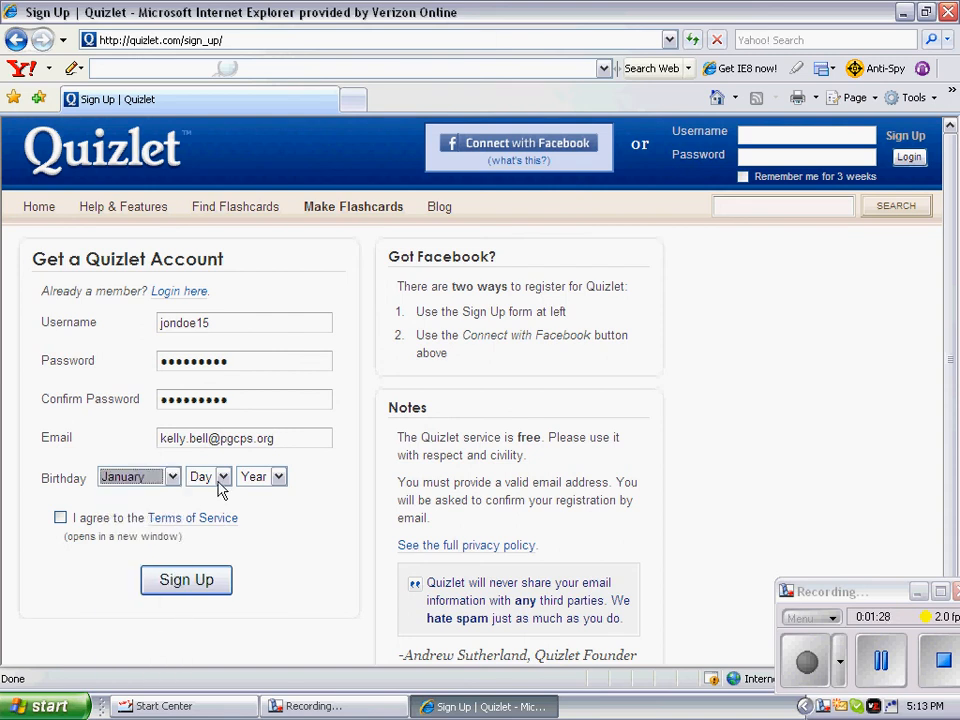
click(172, 478)
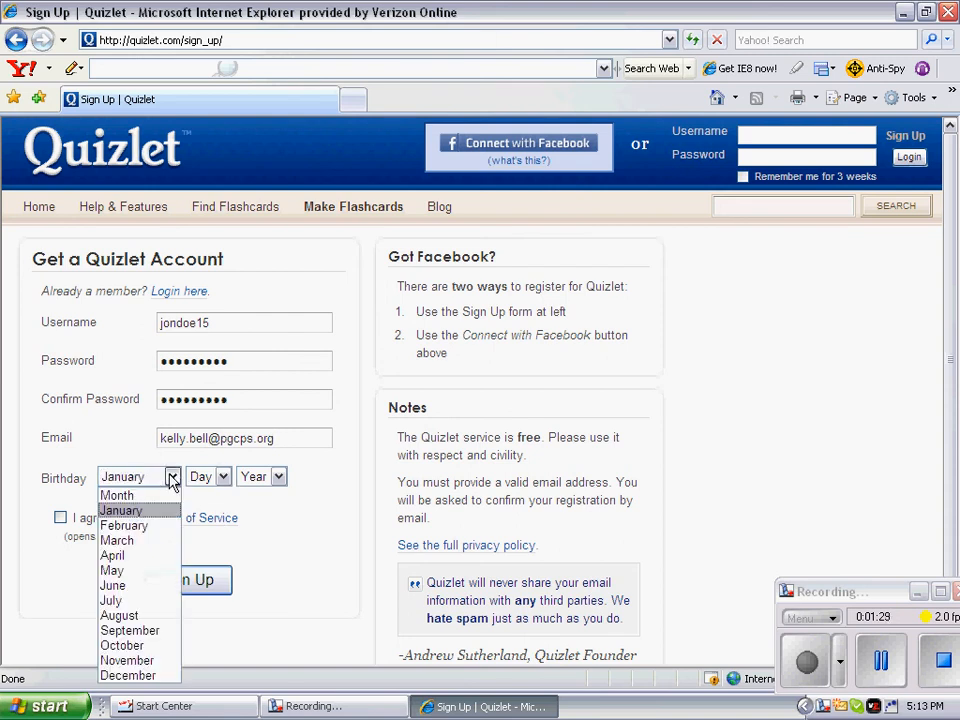
click(146, 557)
click(222, 477)
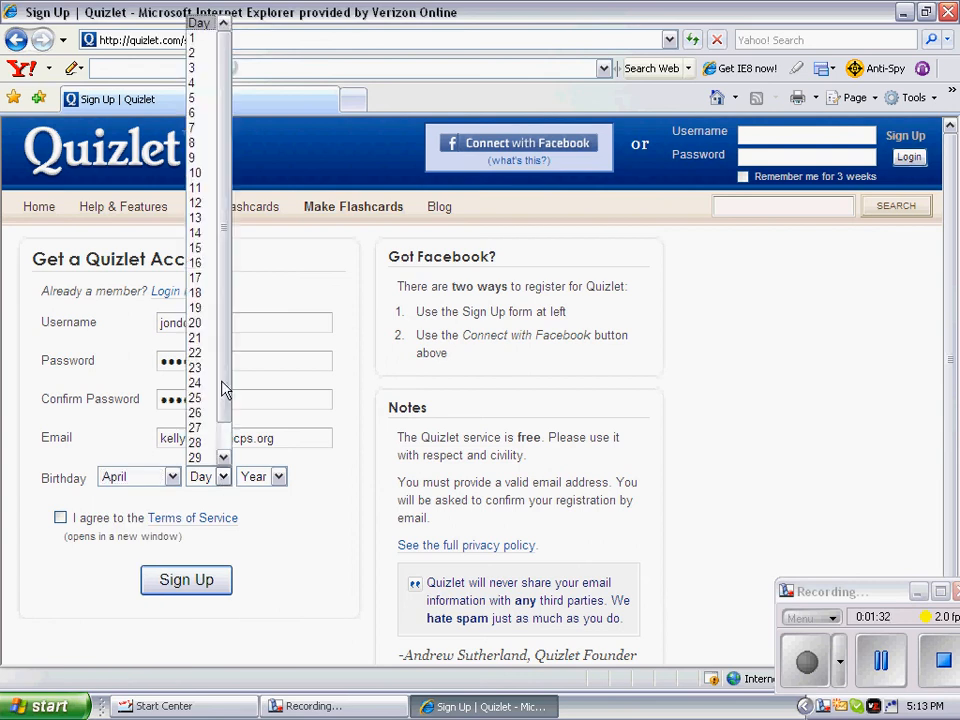
click(200, 232)
click(277, 477)
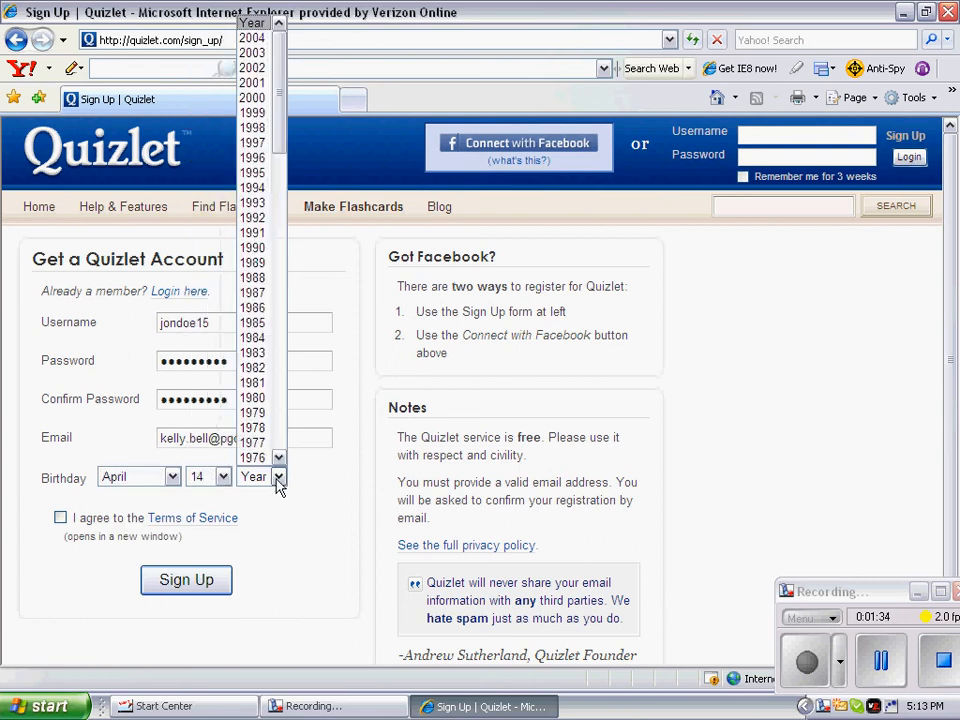
click(258, 428)
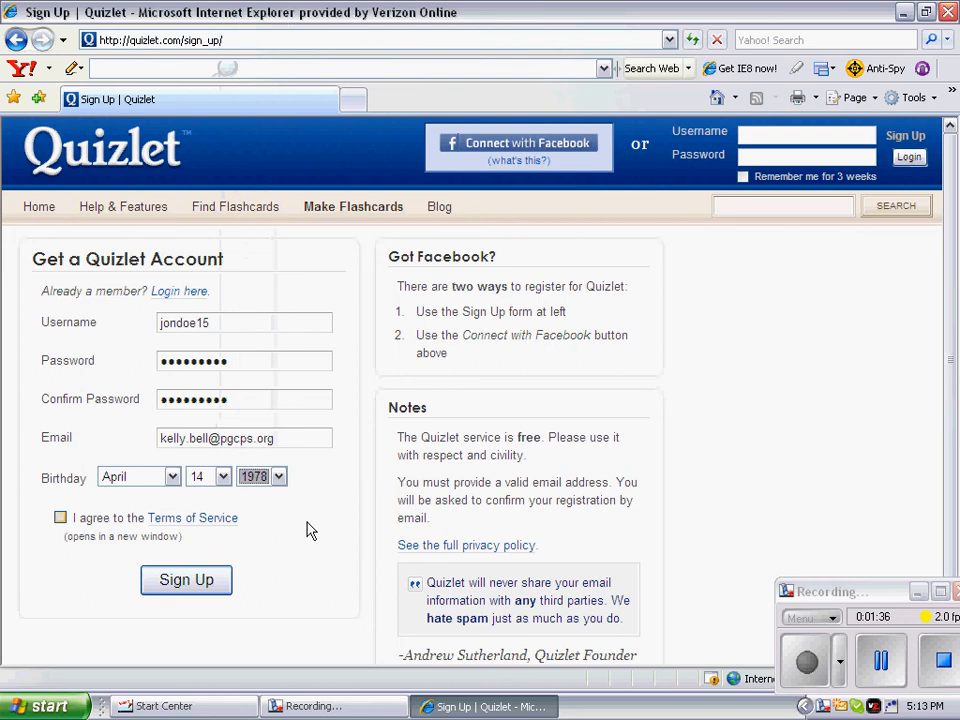
click(60, 518)
click(60, 518)
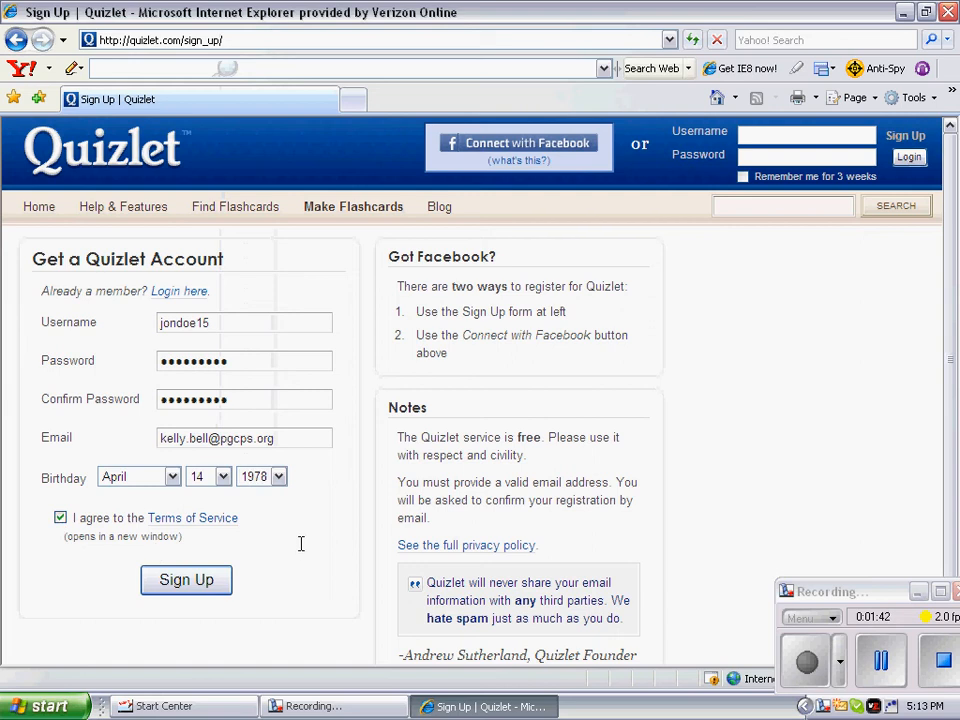
click(197, 585)
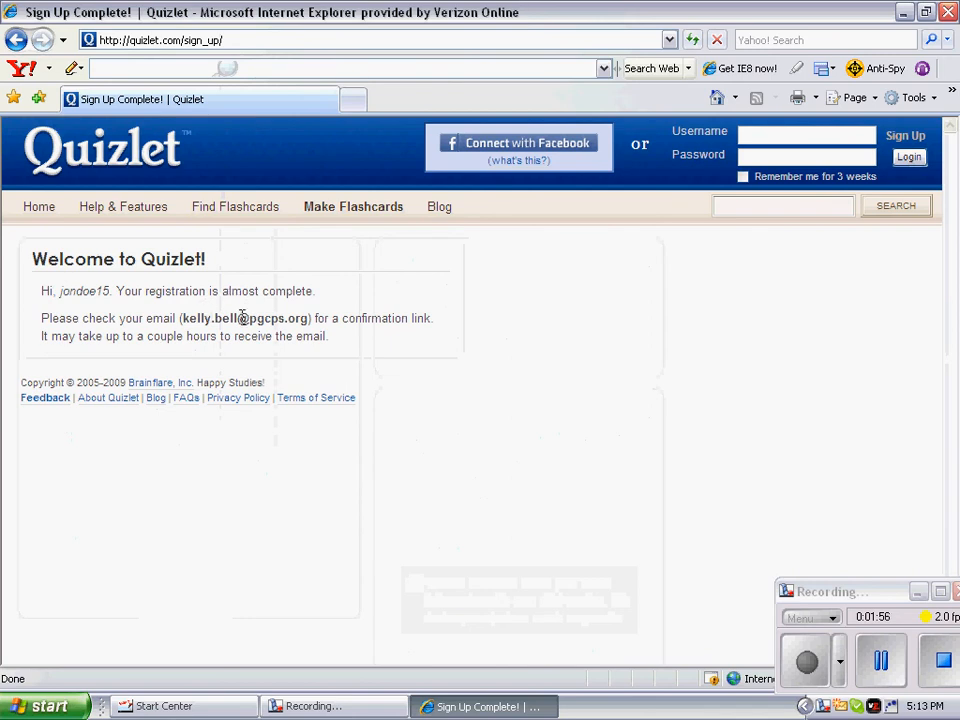
Step: In a new tab, go to pgcps.org and open the school's Google Mail login
click(339, 212)
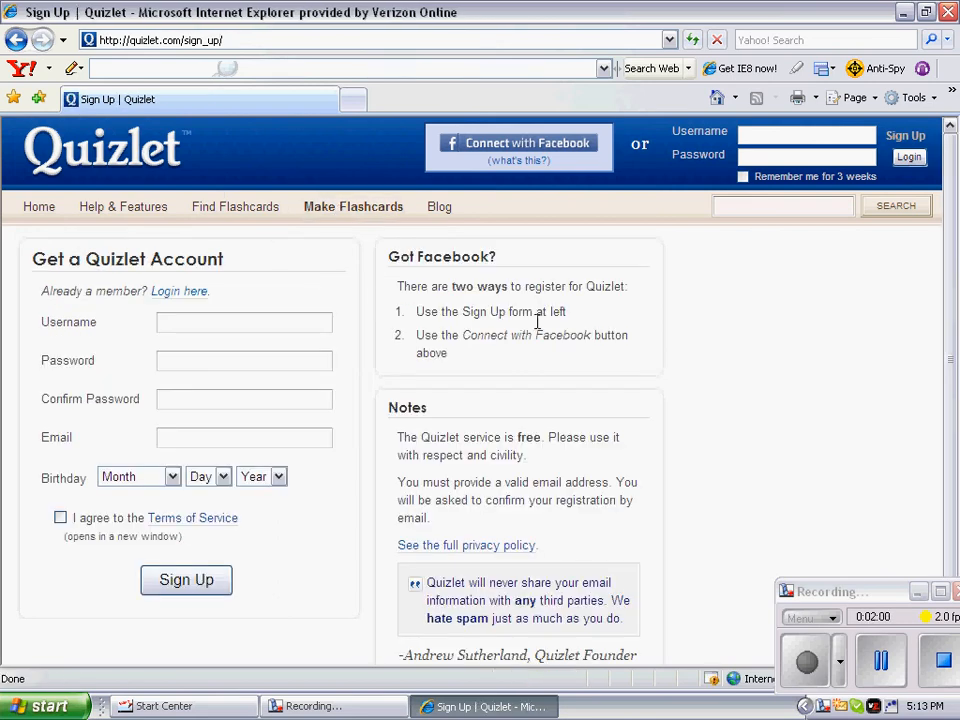
click(355, 102)
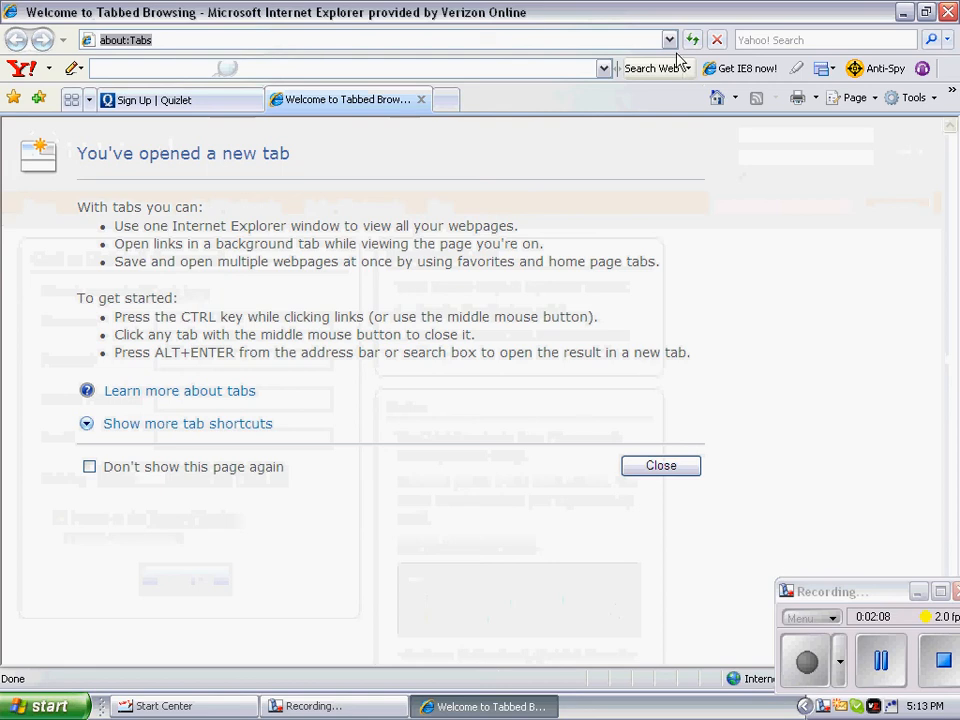
click(669, 40)
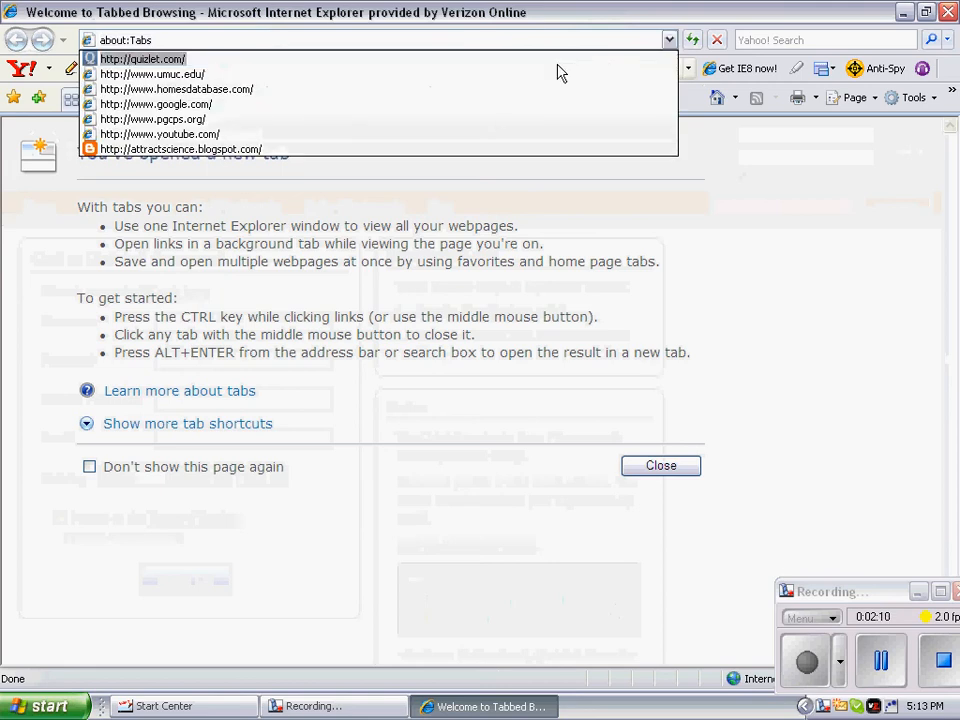
click(456, 120)
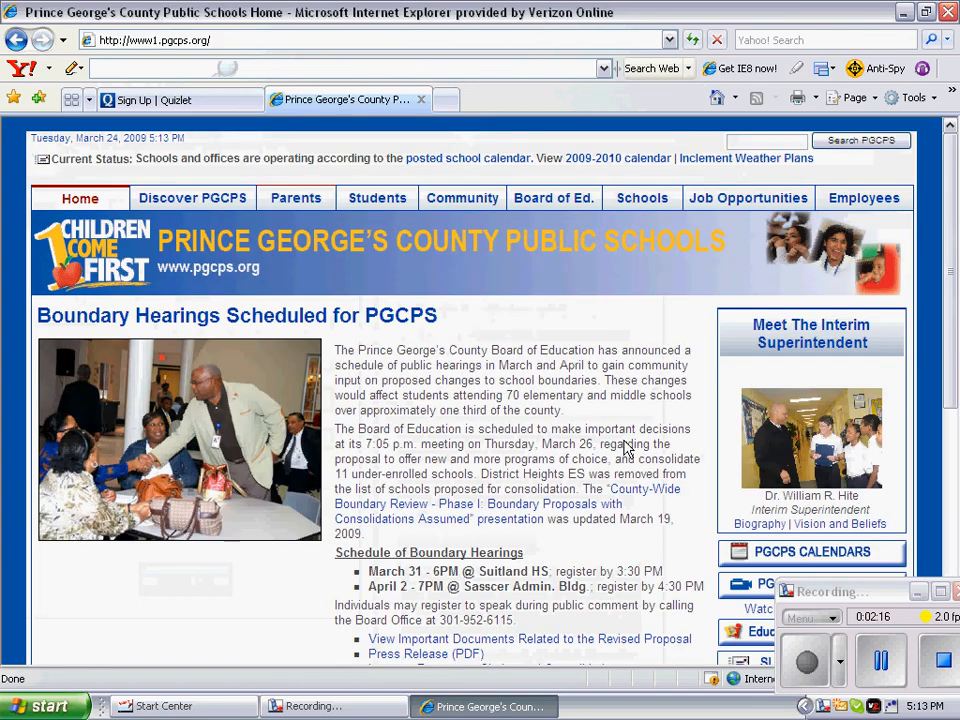
scroll(625, 447, down, 5)
click(612, 588)
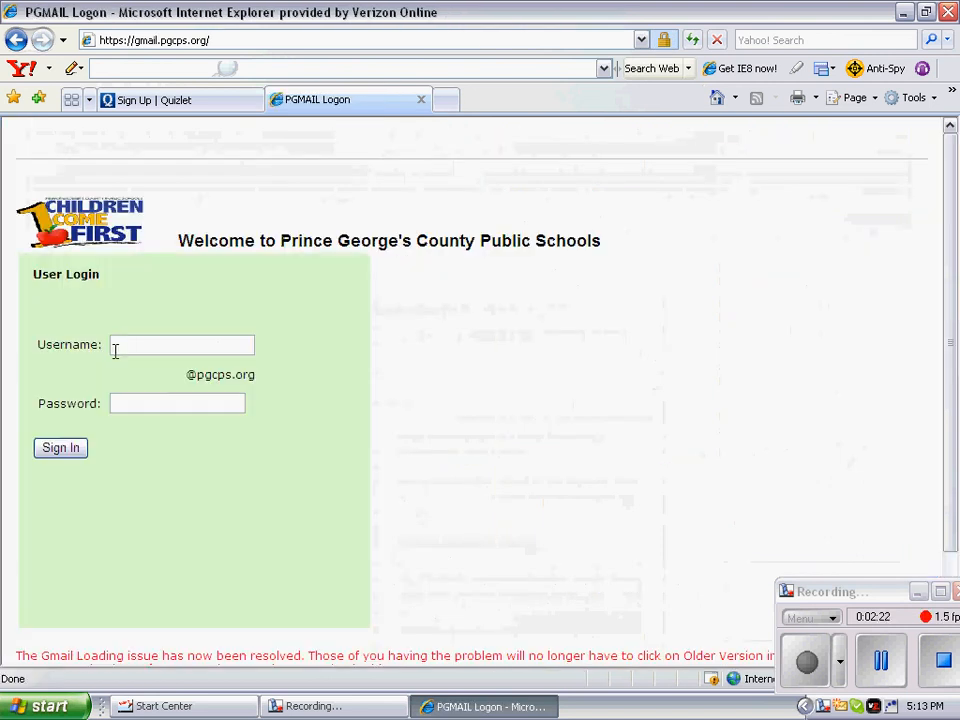
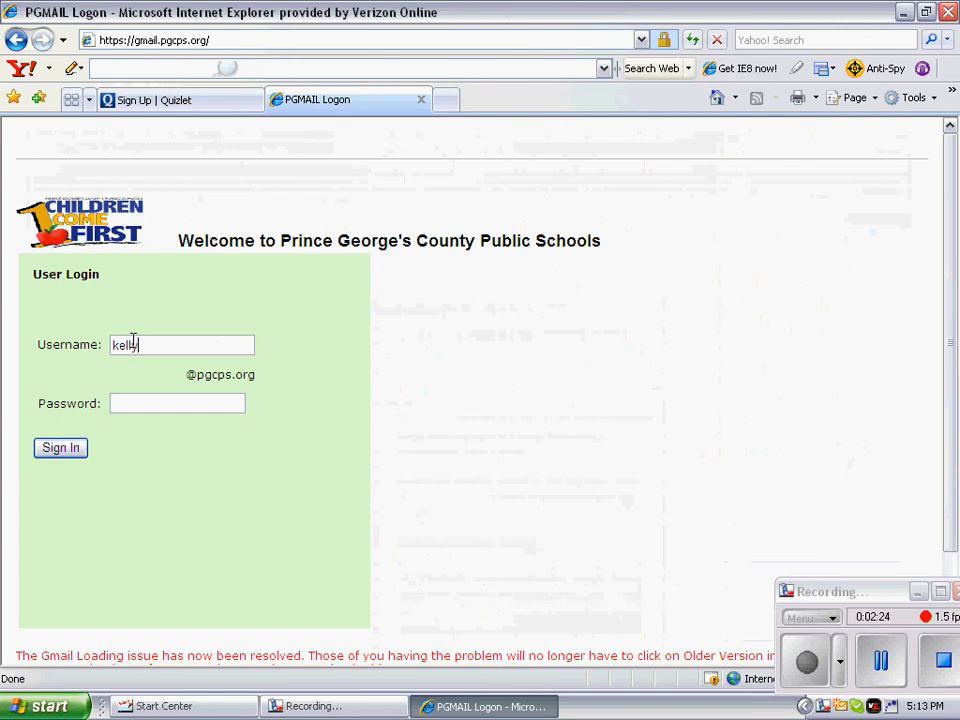
Step: Sign in to school mail and follow the Quizlet confirmation e-mail's link
key(Tab)
text(•••••••••••)
key(Return)
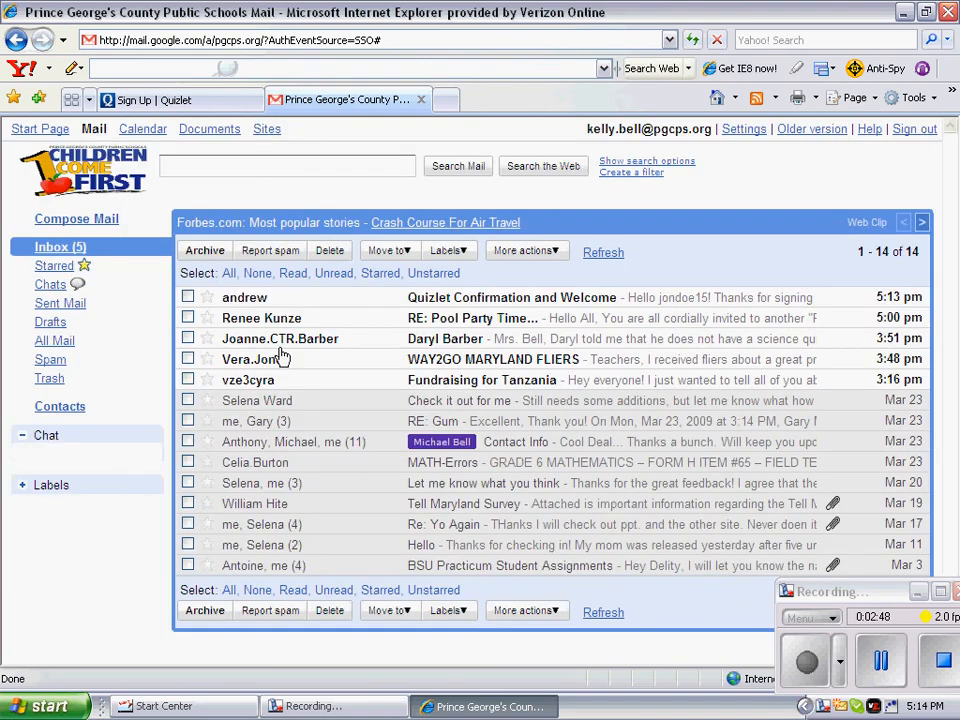
click(258, 300)
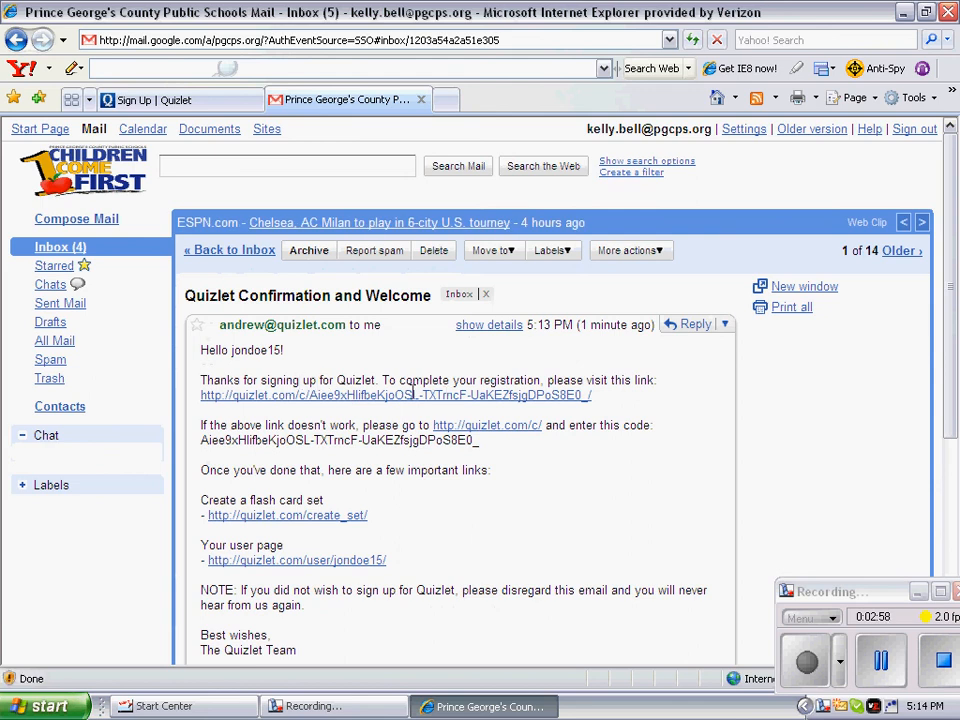
click(404, 398)
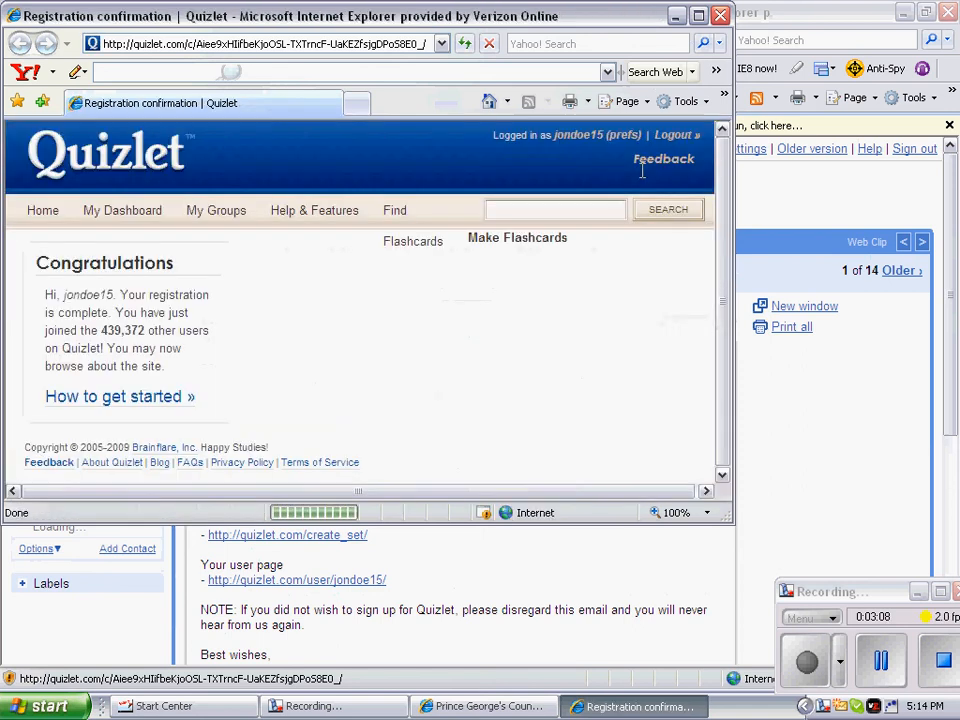
Step: Start a new flashcard set titled 'Biomes' with subject Science
click(699, 17)
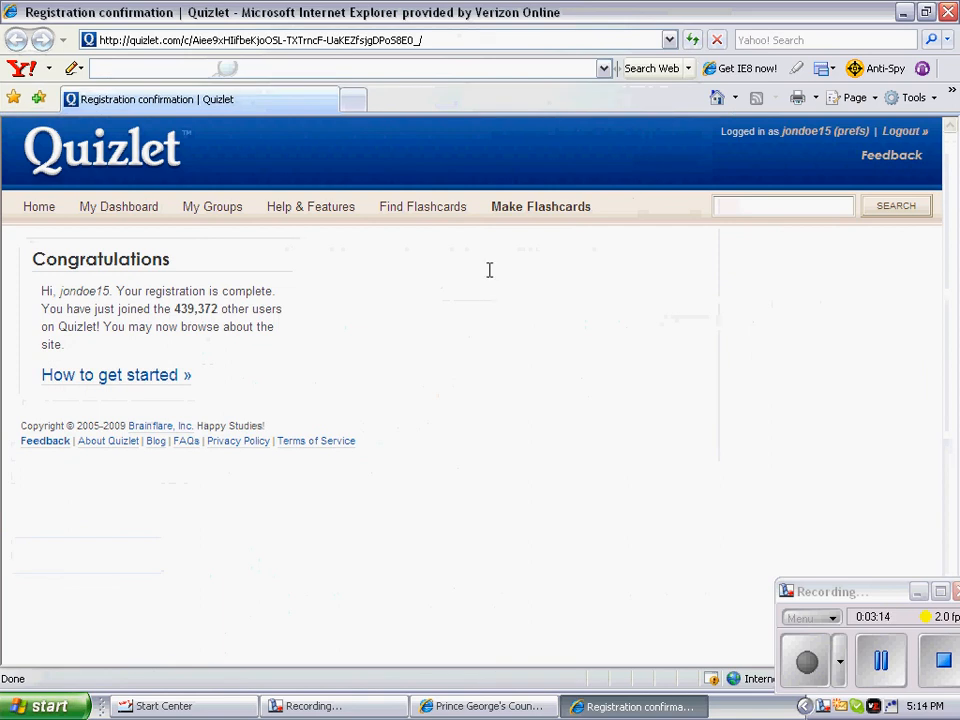
click(511, 214)
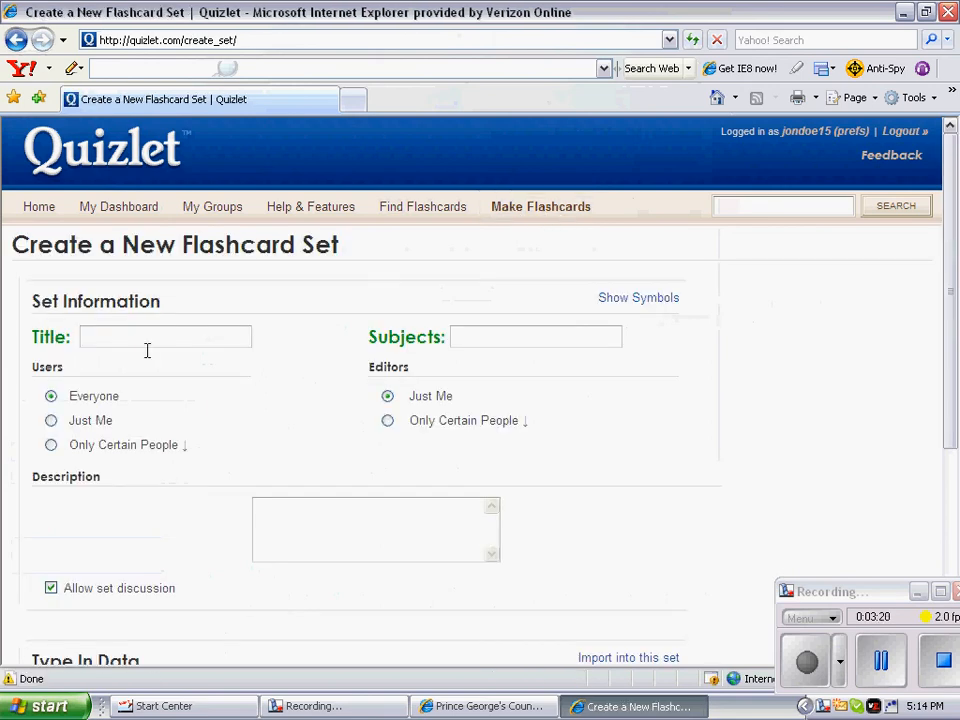
click(197, 331)
text(Biomes)
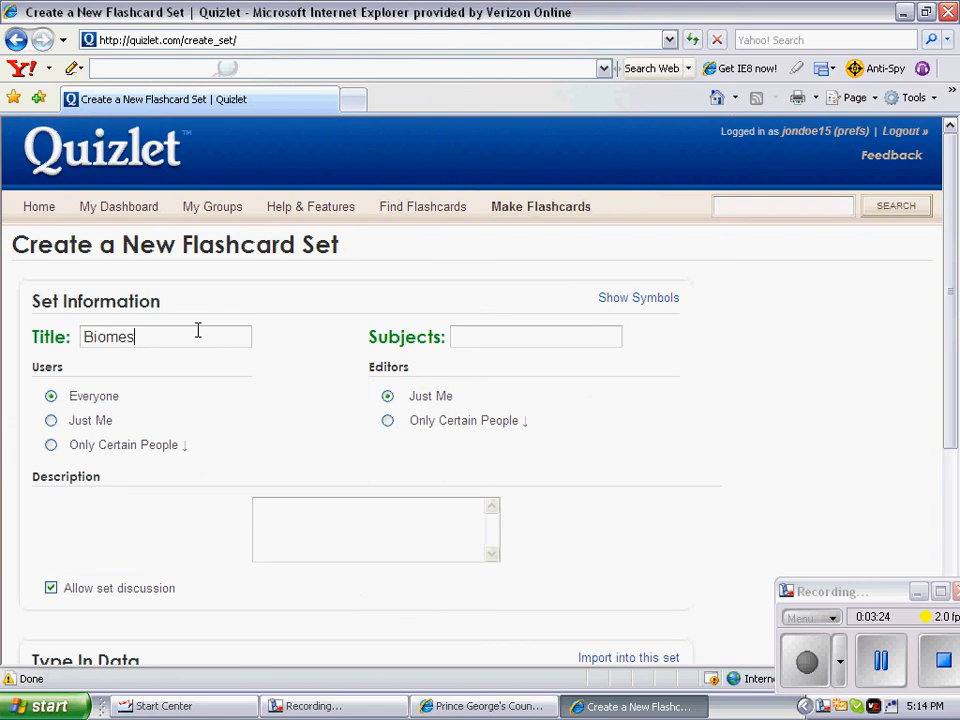
key(Tab)
text(Science)
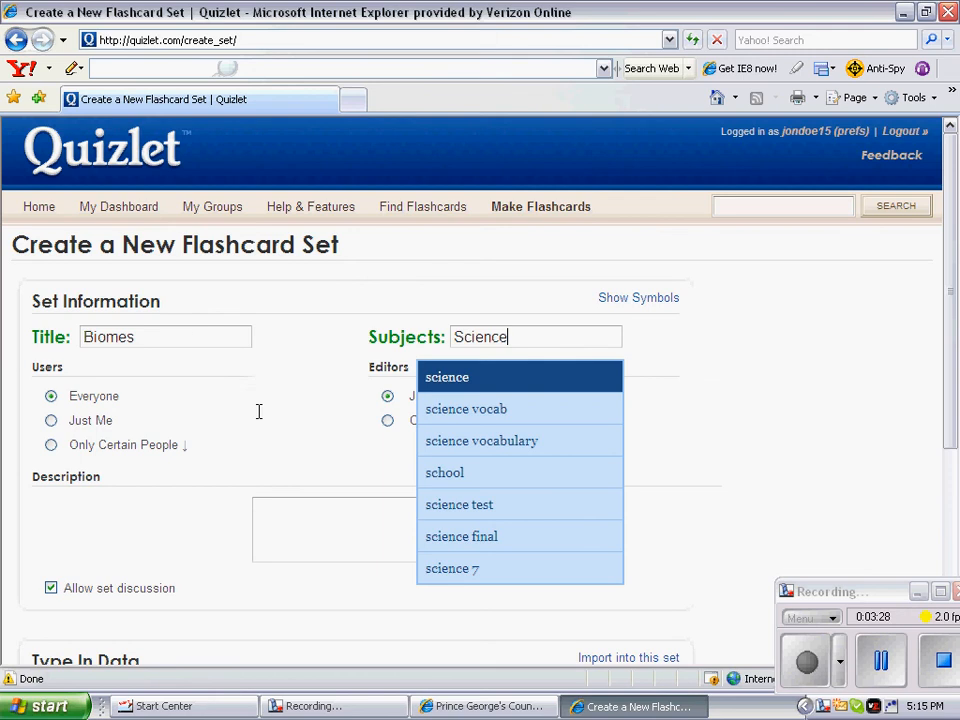
click(328, 407)
Step: Add the description 'Relating Biome terms and concepts to real life experiences.'
scroll(306, 413, down, 2)
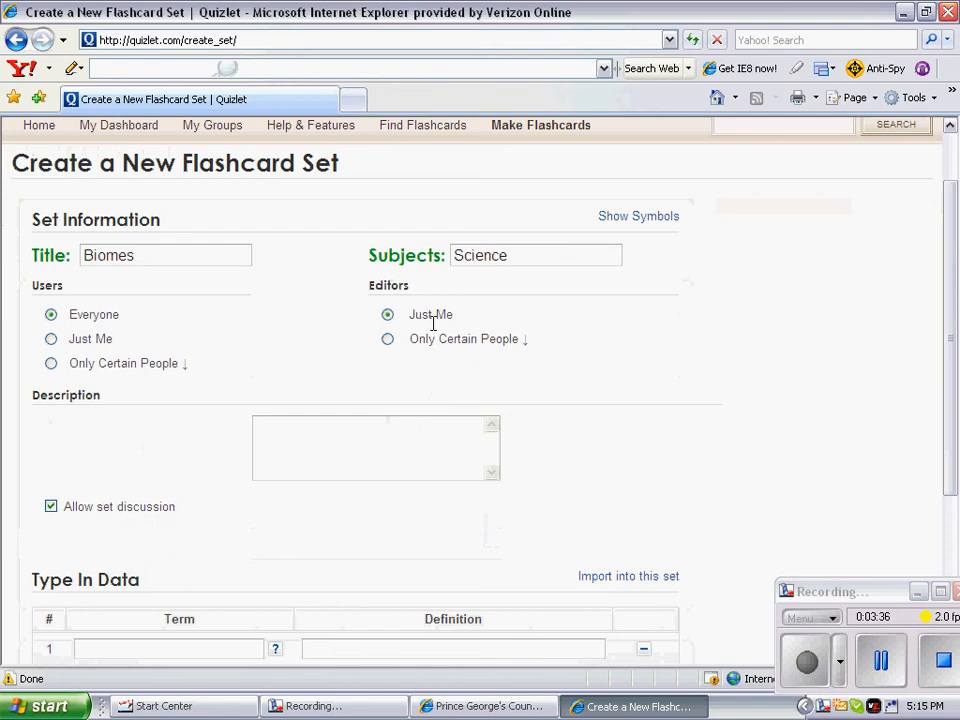
scroll(294, 257, down, 4)
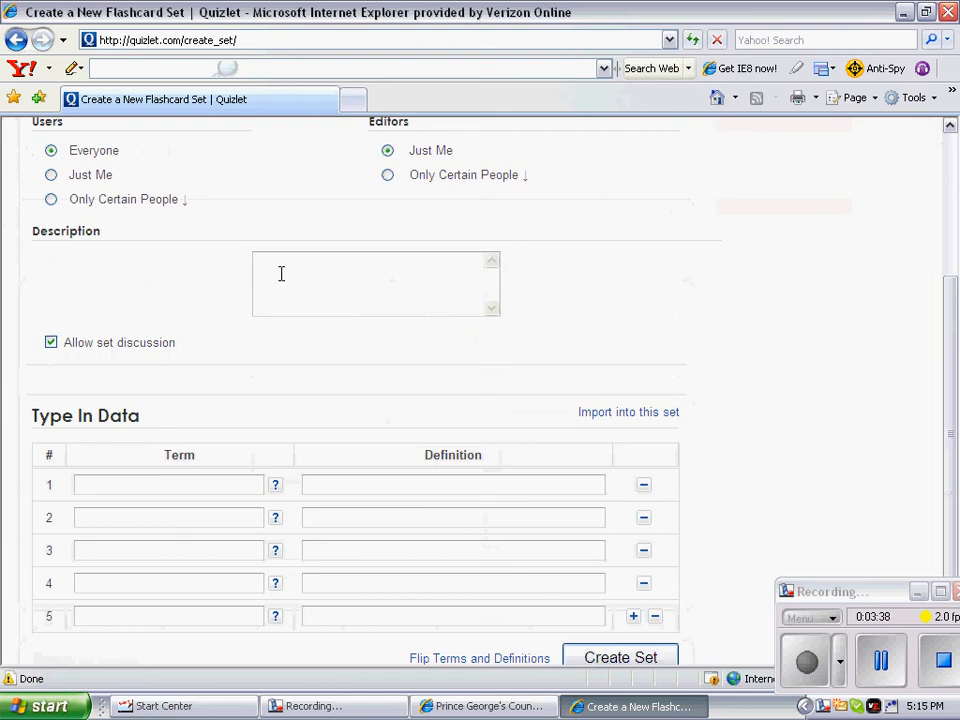
click(278, 270)
text(RElating)
key(BackSpace)
key(BackSpace)
key(BackSpace)
key(BackSpace)
key(BackSpace)
key(BackSpace)
key(BackSpace)
text(elating Biome terms and )
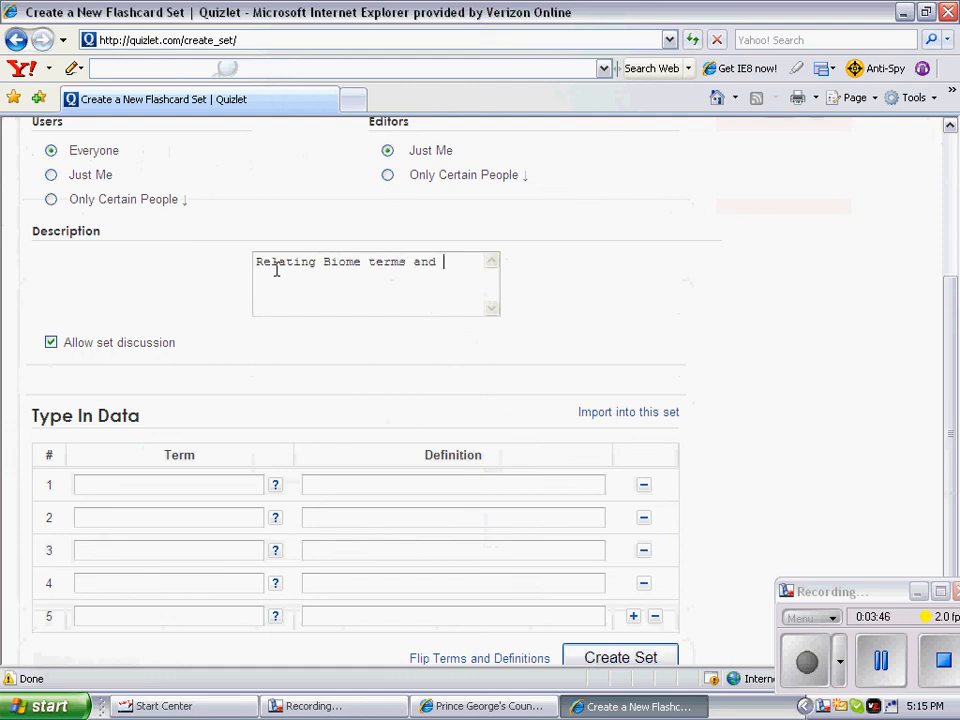
text(concpet)
key(BackSpace)
key(BackSpace)
text(epts to real life exap)
key(BackSpace)
key(BackSpace)
key(BackSpace)
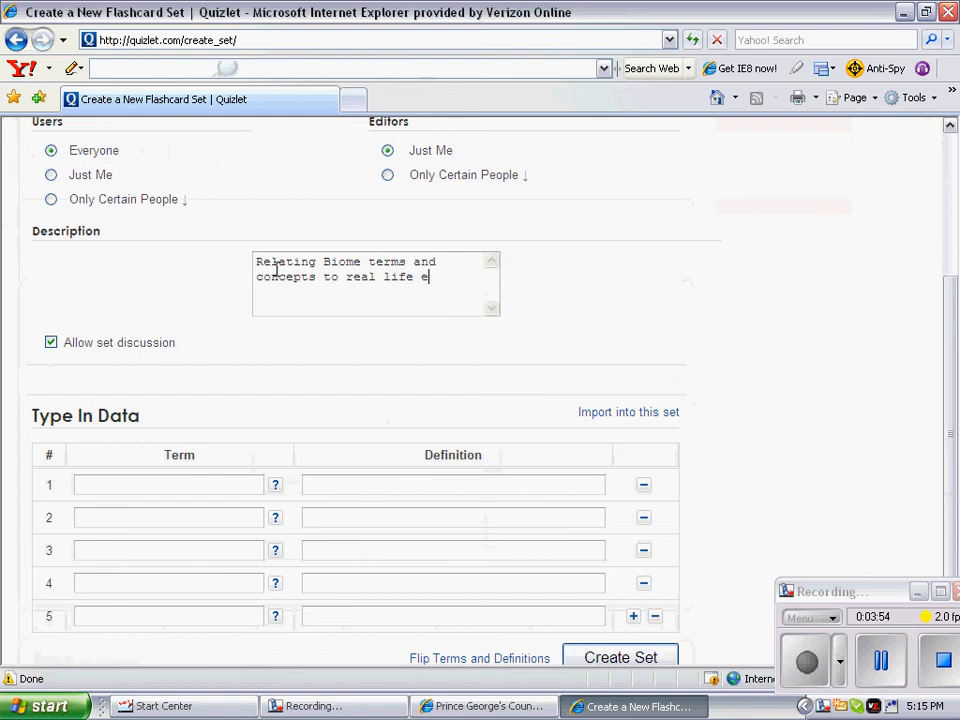
text(xperiences)
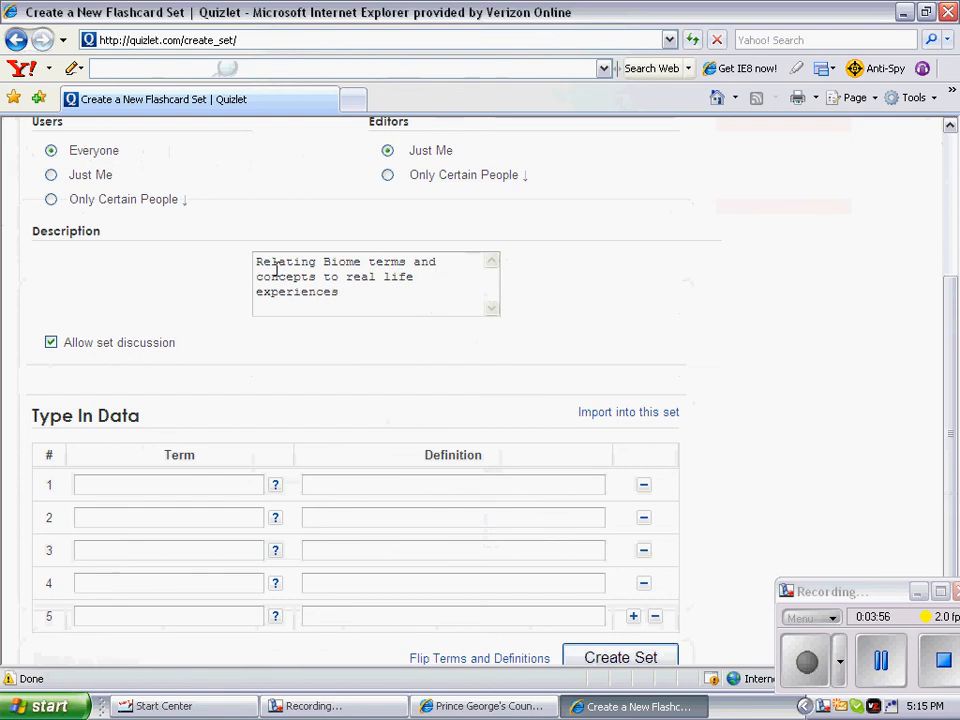
text(.)
scroll(360, 380, down, 2)
Step: Add three more term rows to the table, making eight
click(125, 385)
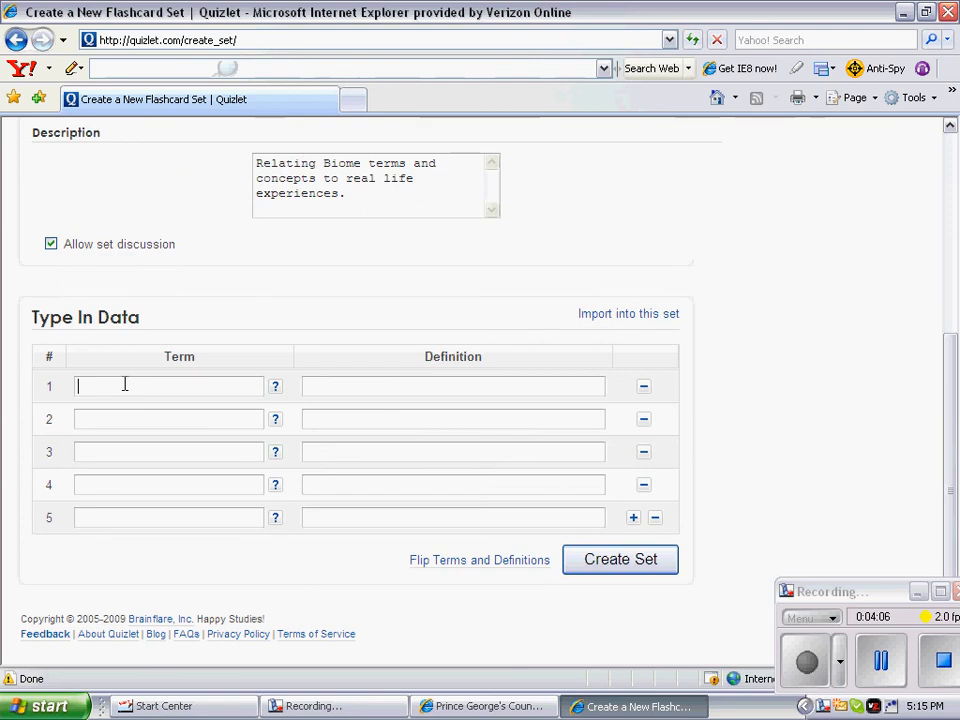
click(633, 520)
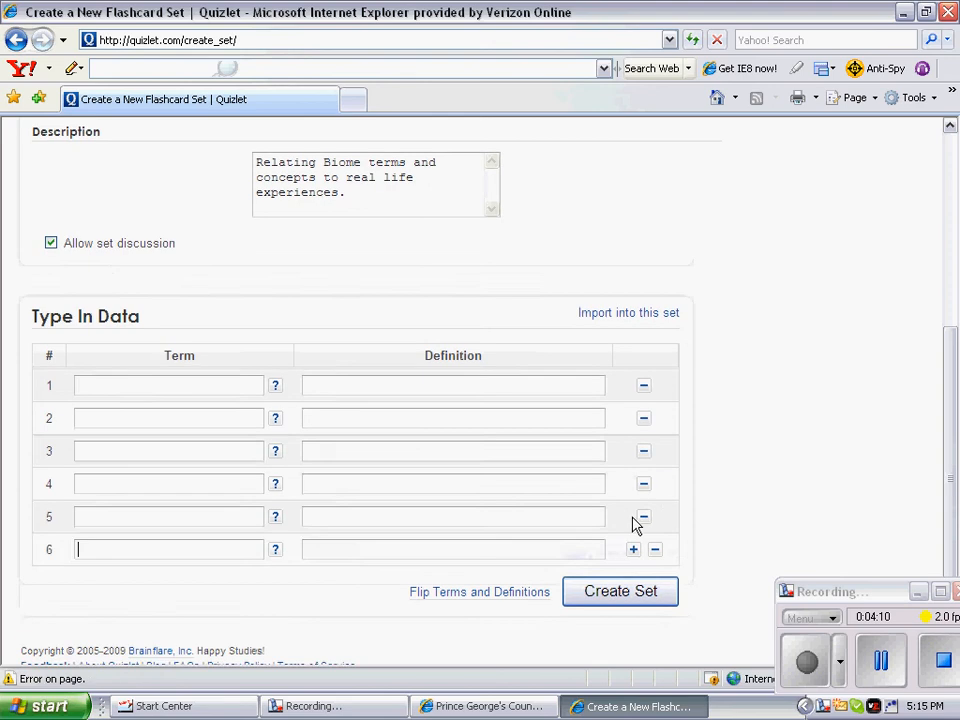
click(633, 520)
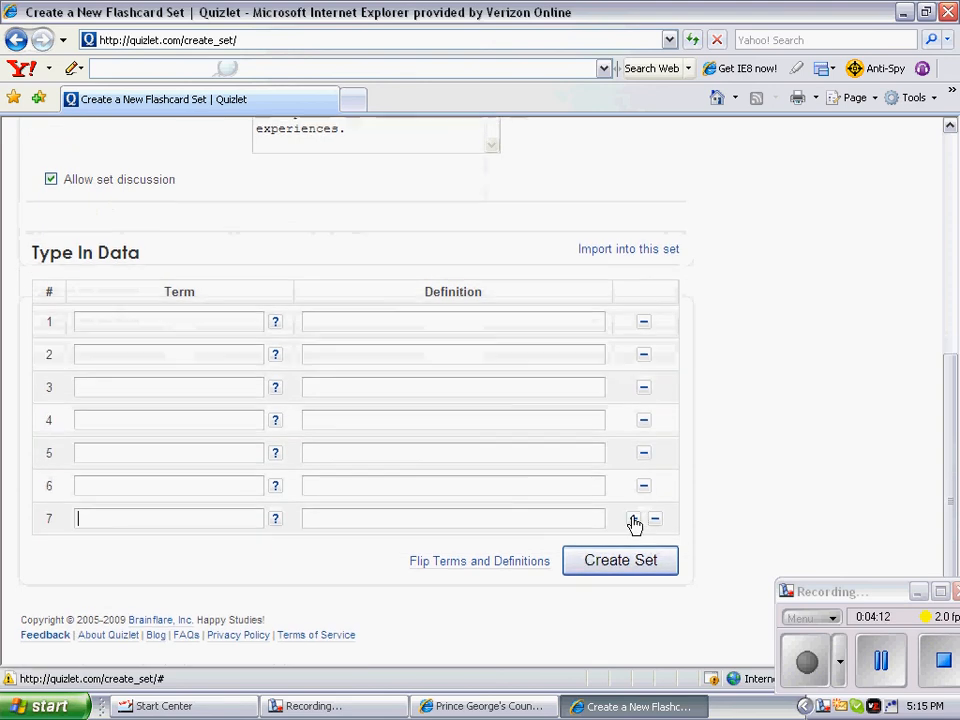
click(633, 520)
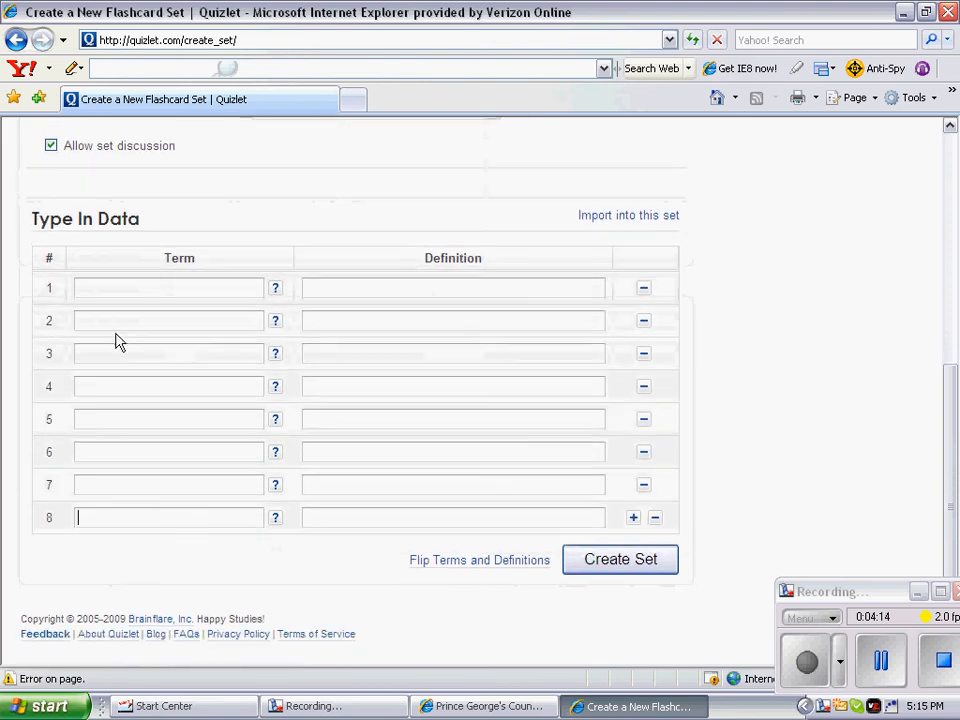
click(96, 287)
Step: Enter Desert Biome as term 1, defined 'Arizona: Very little, very dry, and very cold at night'
text(Degree)
key(BackSpace)
text(rt N)
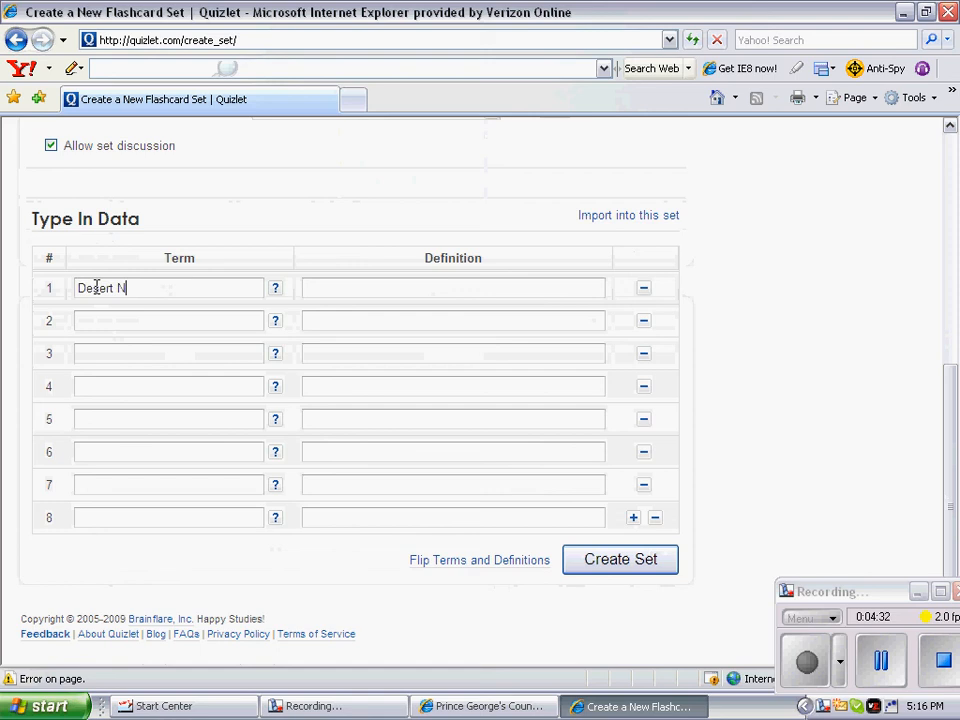
text(iome)
click(336, 288)
text(Arizona:)
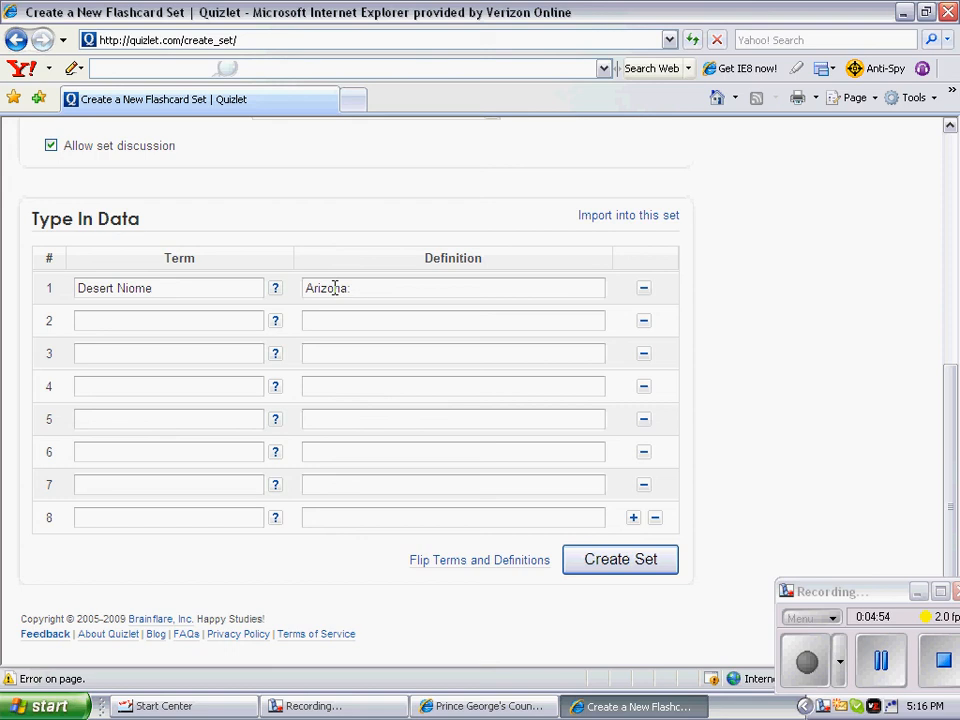
text(Very little, very dry, an)
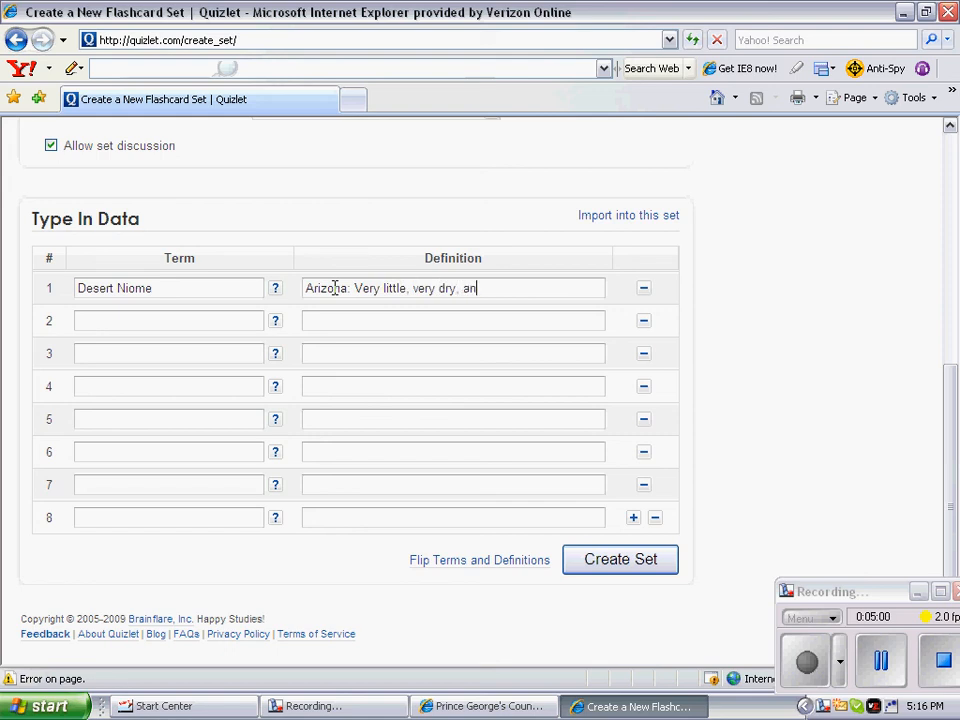
text(d very cold at night)
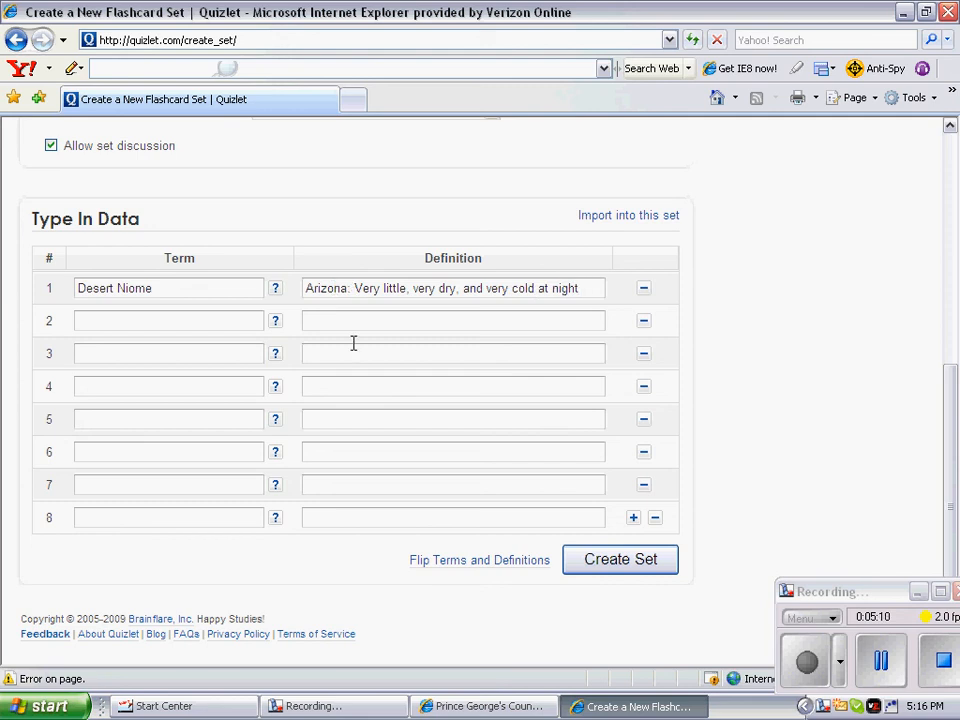
click(148, 324)
key(BackSpace)
Step: Correct the first term's spelling to 'Biome' and enter 'Tundra' as term 2
text(B)
click(118, 322)
text(Tundar)
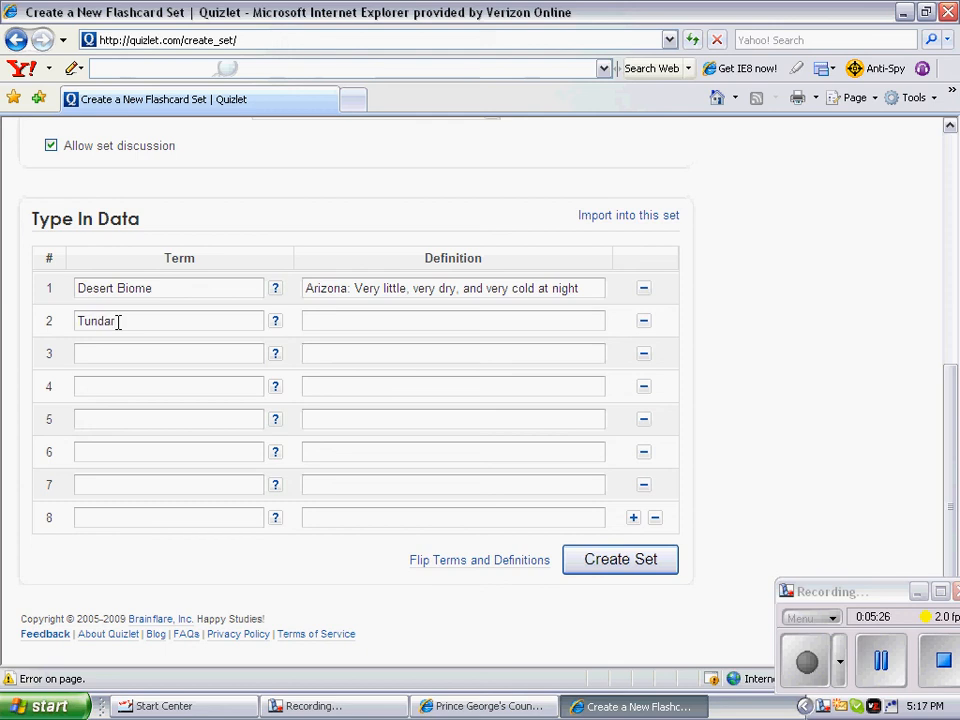
key(BackSpace)
key(BackSpace)
text(ra)
key(Tab)
Step: Define Tundra as 'Upper Asia: Permafrost, Very dry and Very cold, Like a desert but with extreme cold'
text(Upper As)
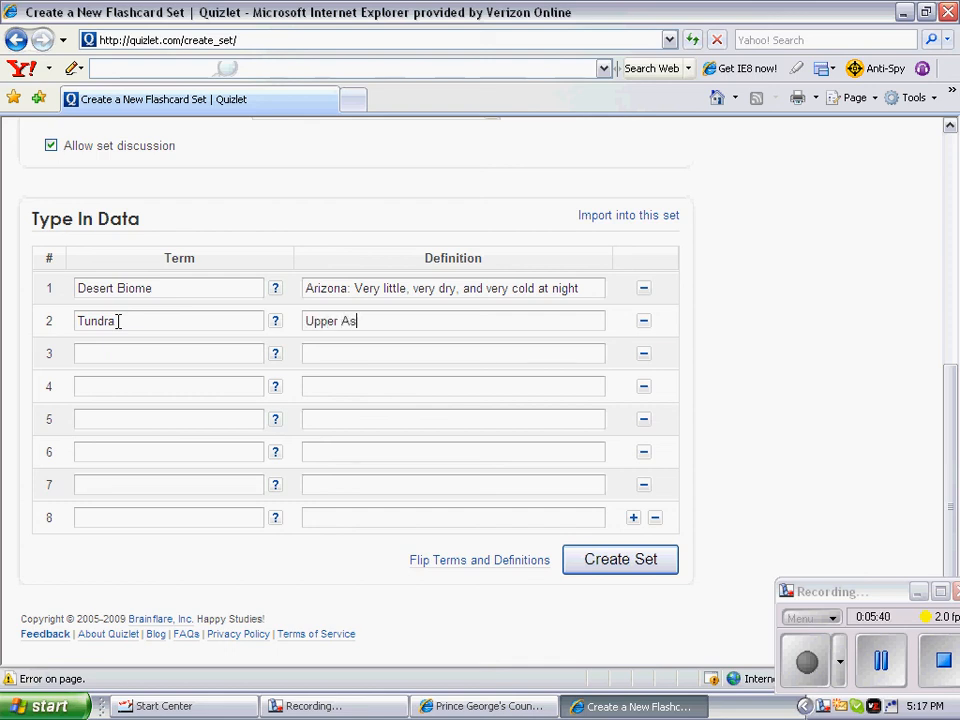
text(ia: Permaf)
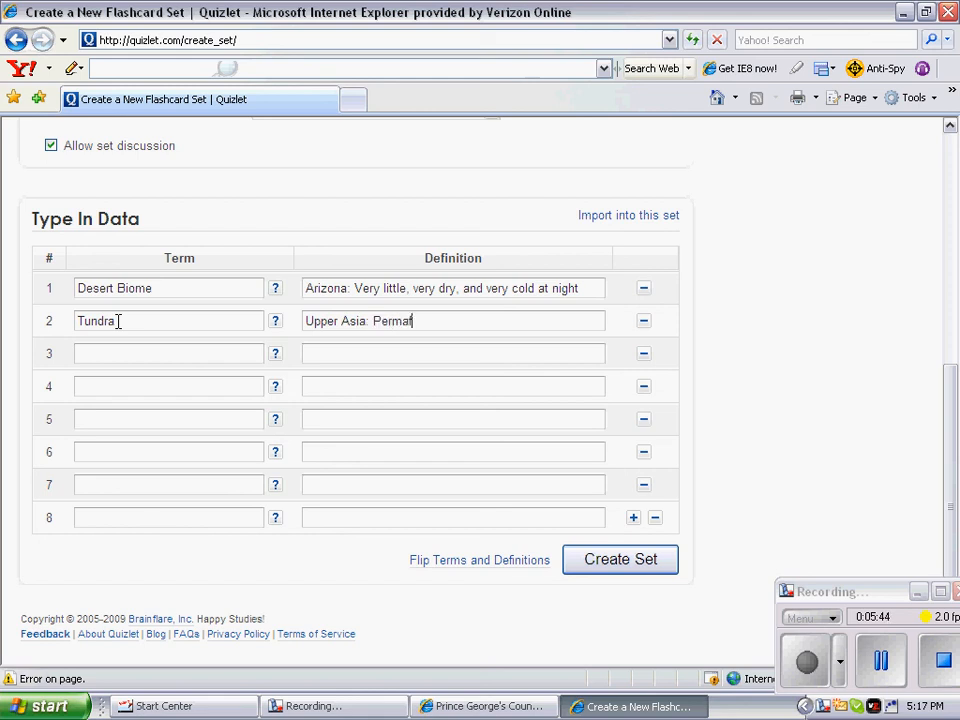
text(rost, Very dry and Ver)
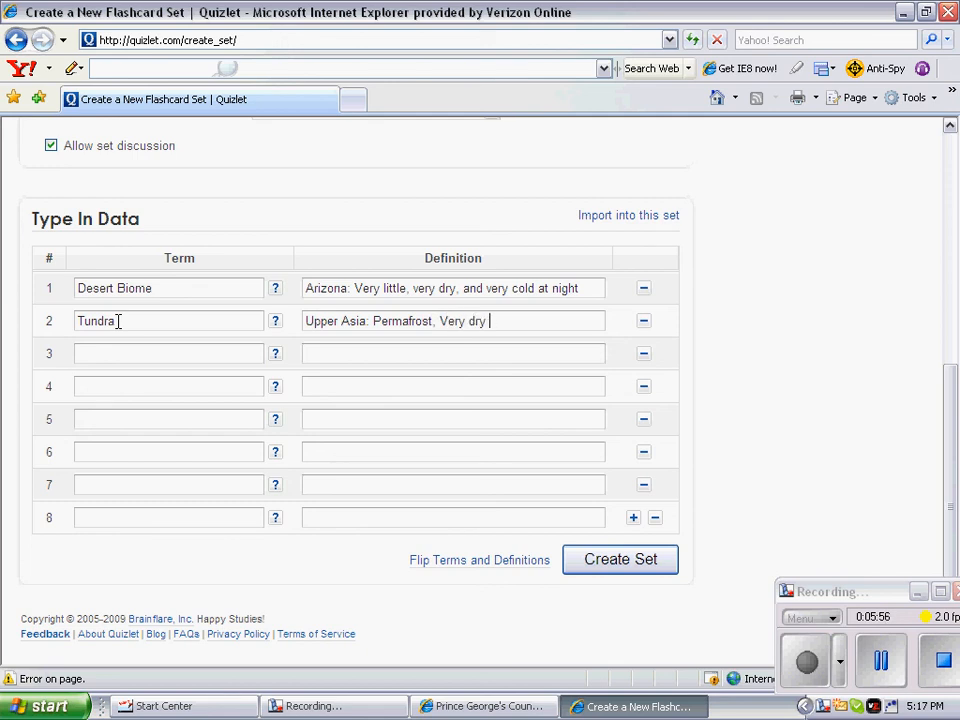
text(y cold, )
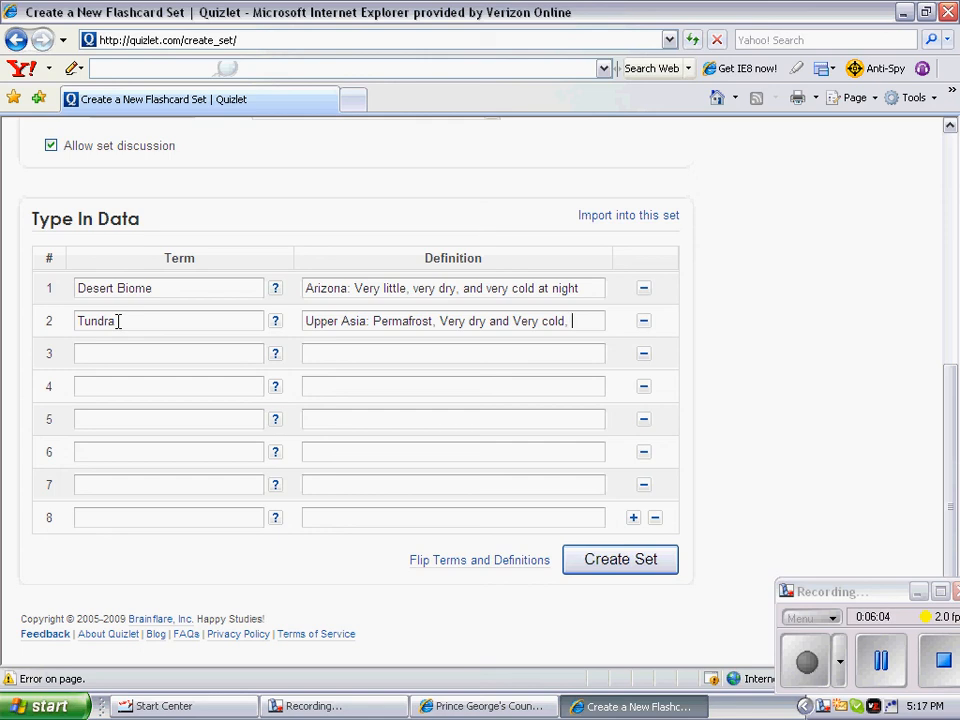
text(Like a d)
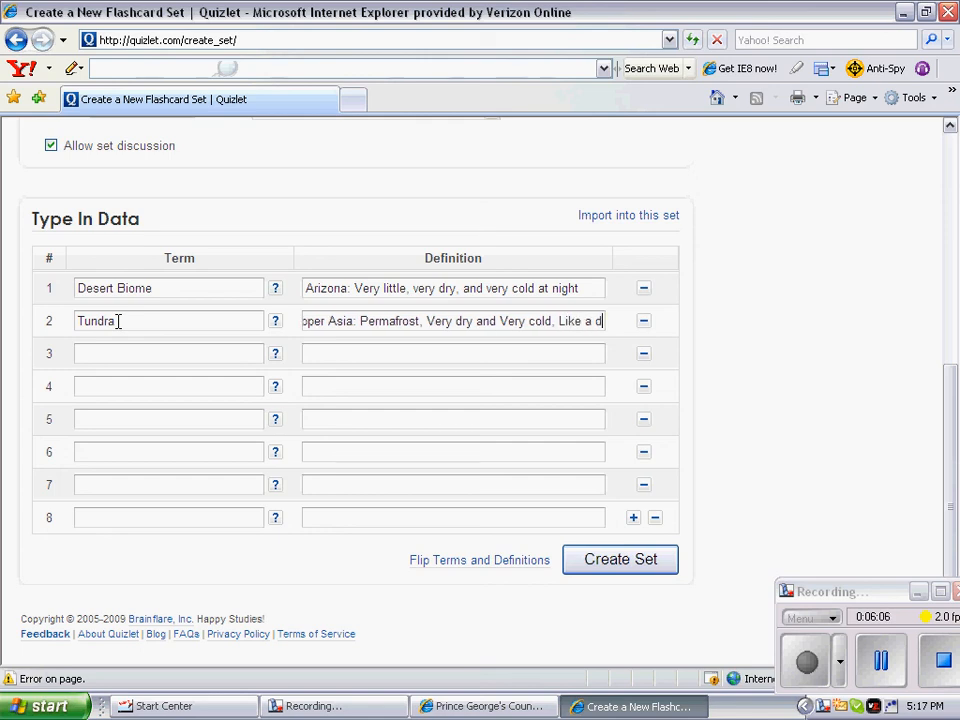
text(es)
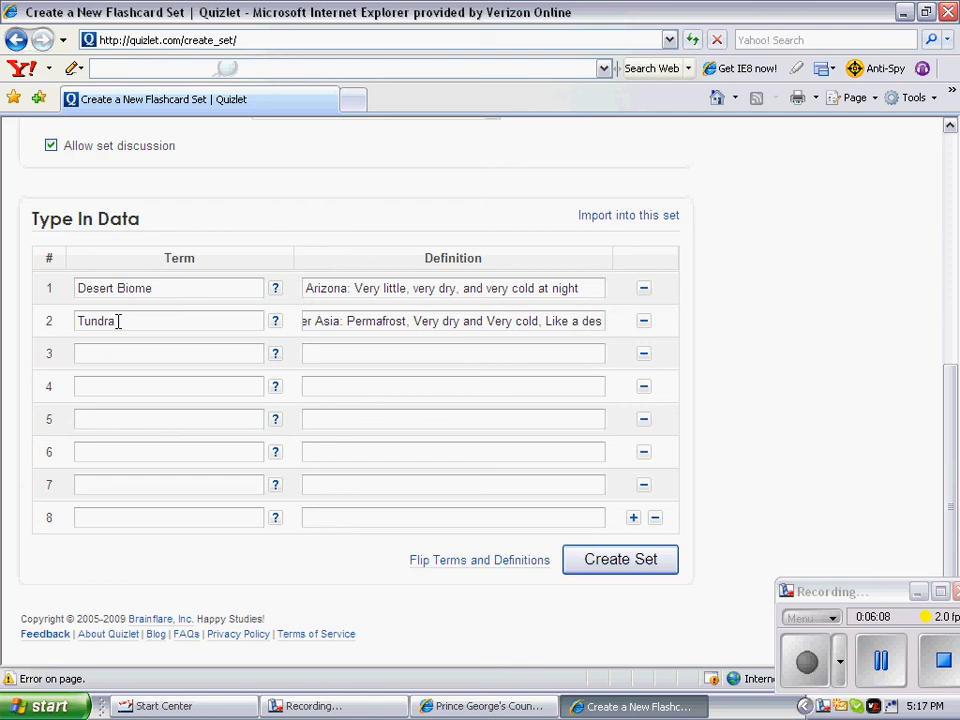
text(ser but)
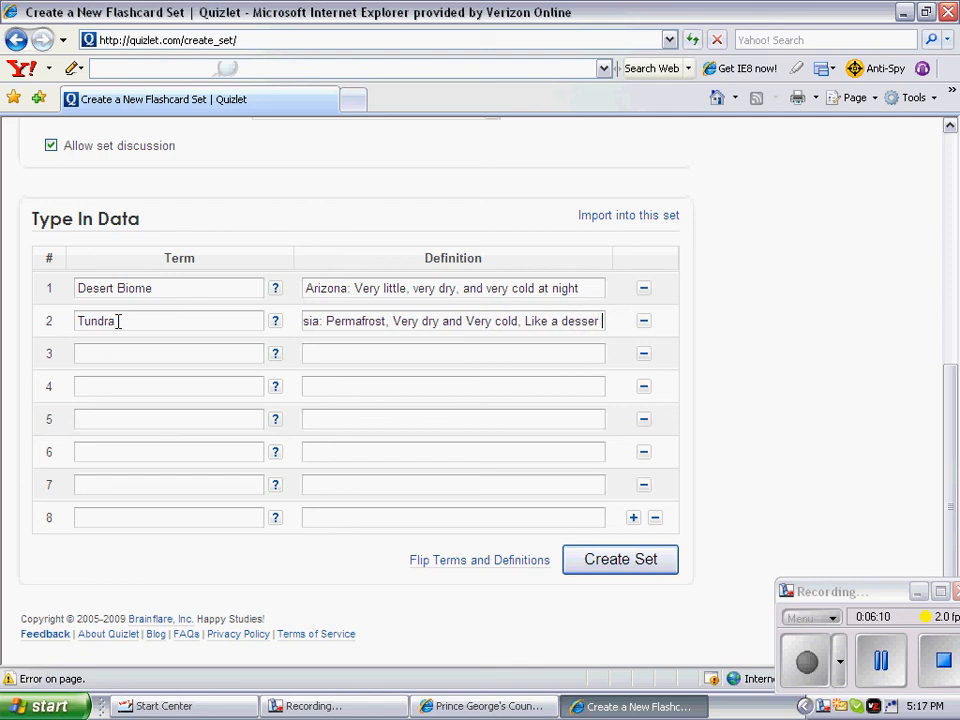
key(BackSpace)
key(BackSpace)
key(BackSpace)
key(BackSpace)
key(BackSpace)
key(BackSpace)
key(BackSpace)
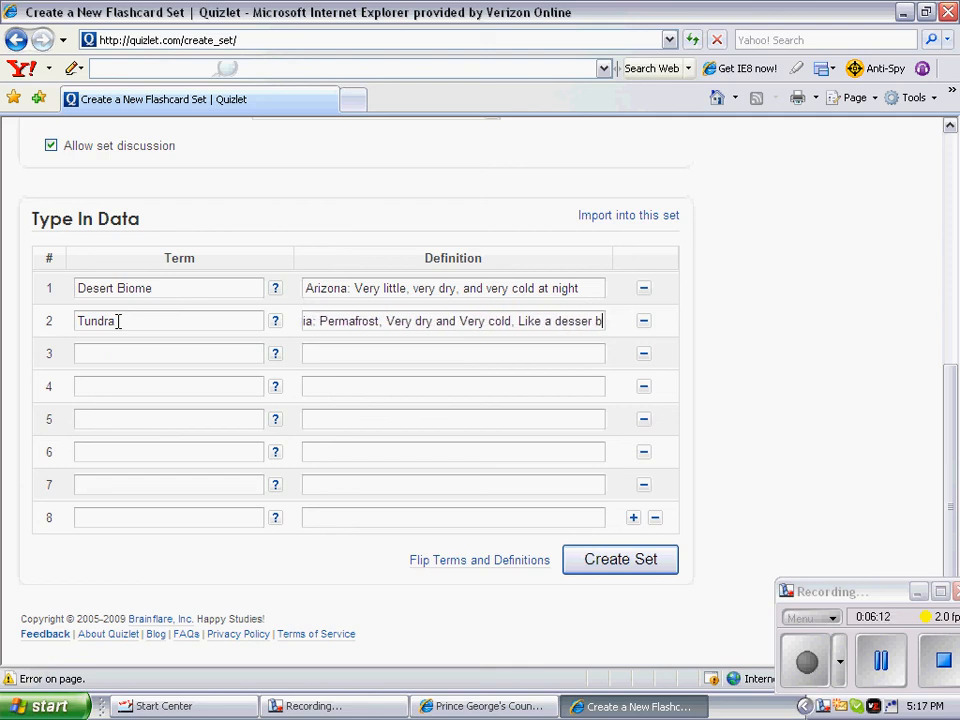
text(ert )
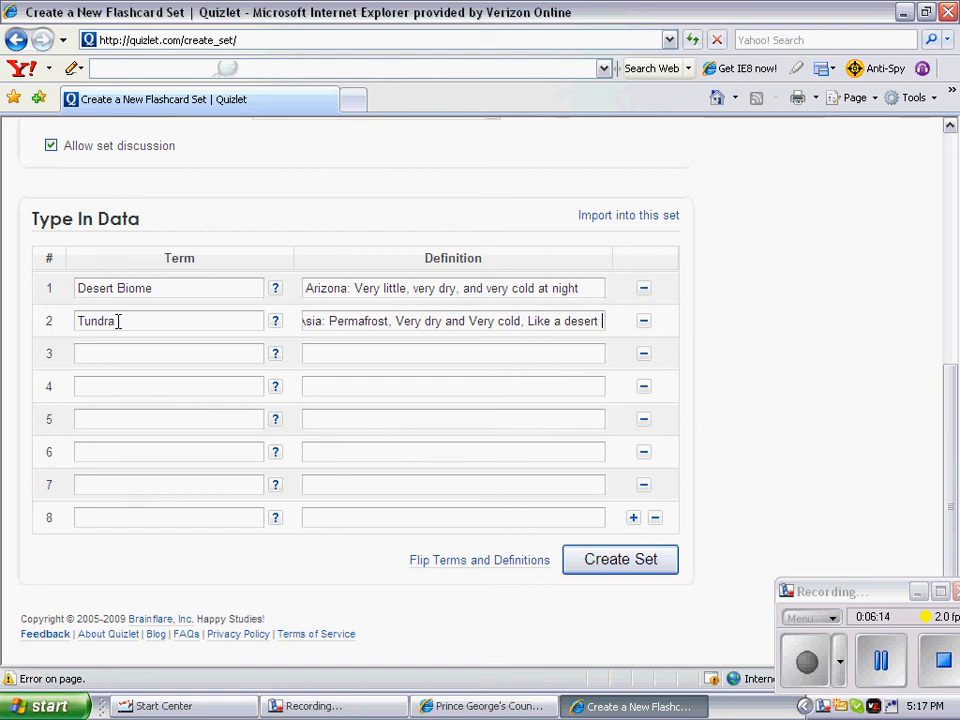
text(but with ex)
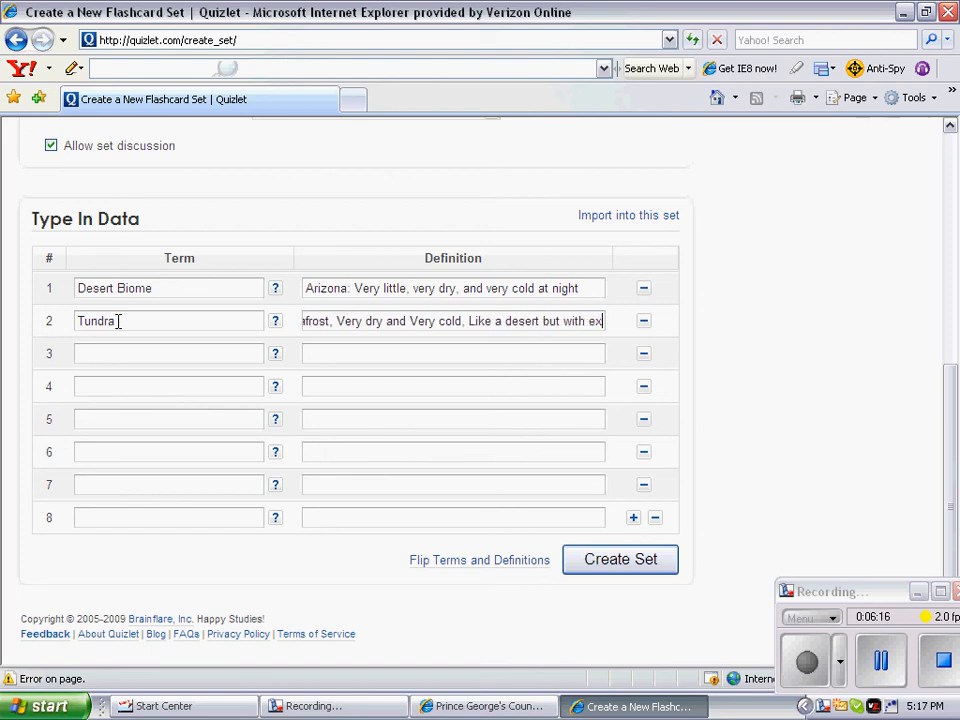
text(treme cold)
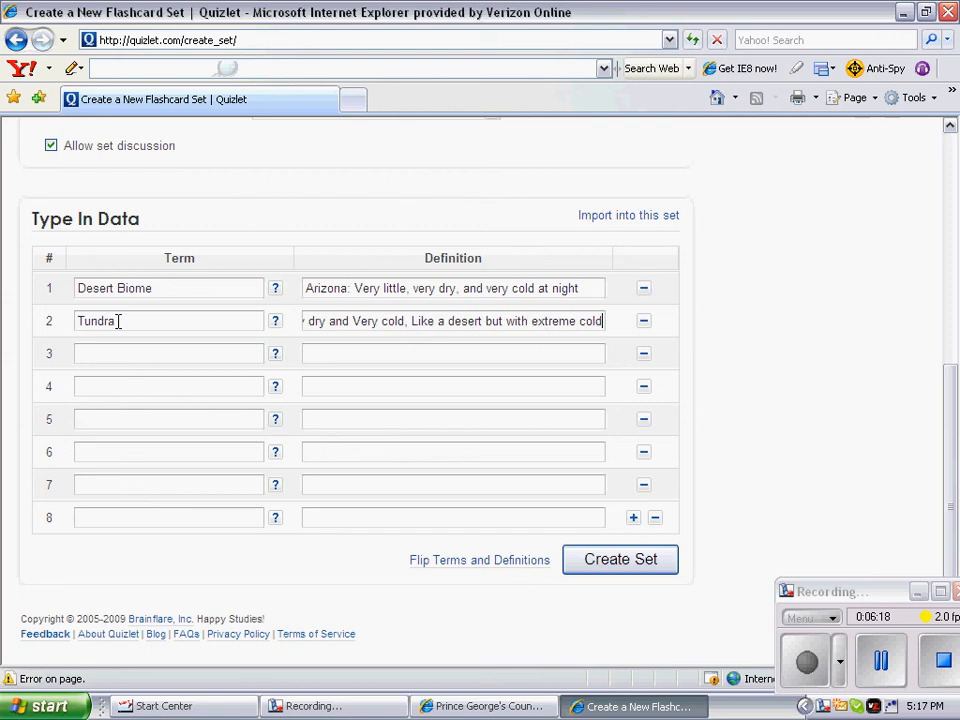
Step: Create the Biomes set and scroll its page to check both terms
click(593, 563)
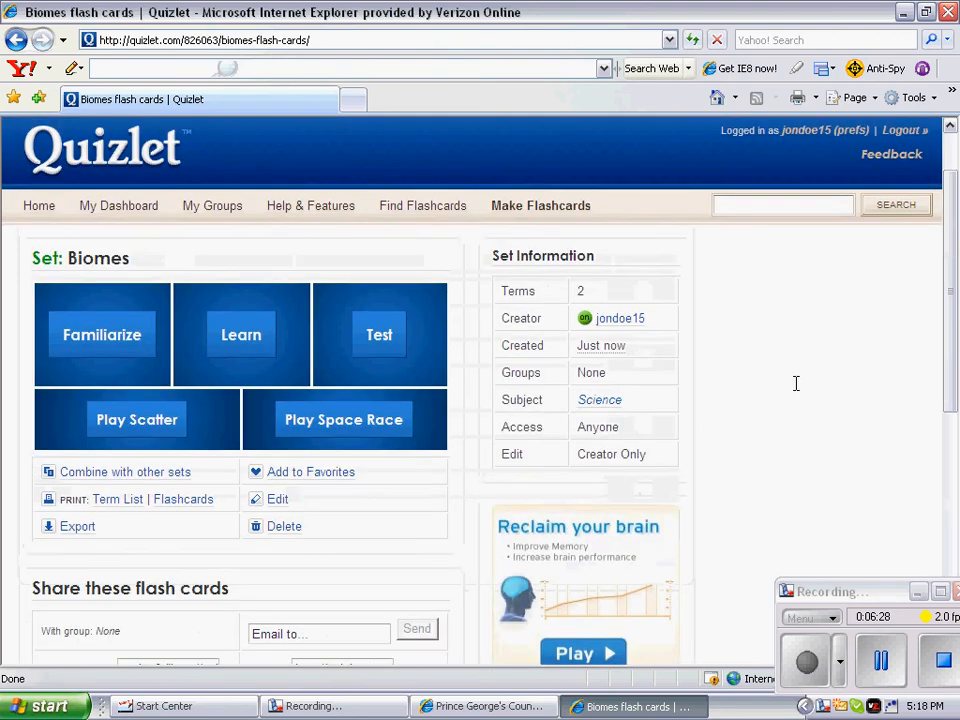
scroll(793, 383, down, 3)
scroll(792, 383, down, 6)
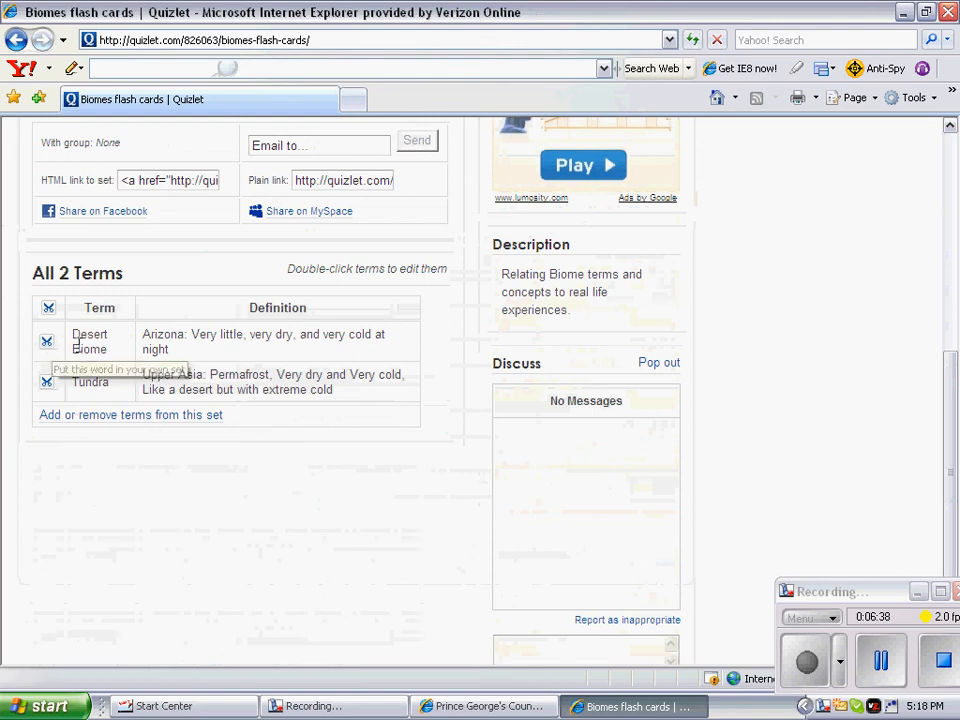
scroll(823, 395, up, 3)
scroll(799, 386, up, 9)
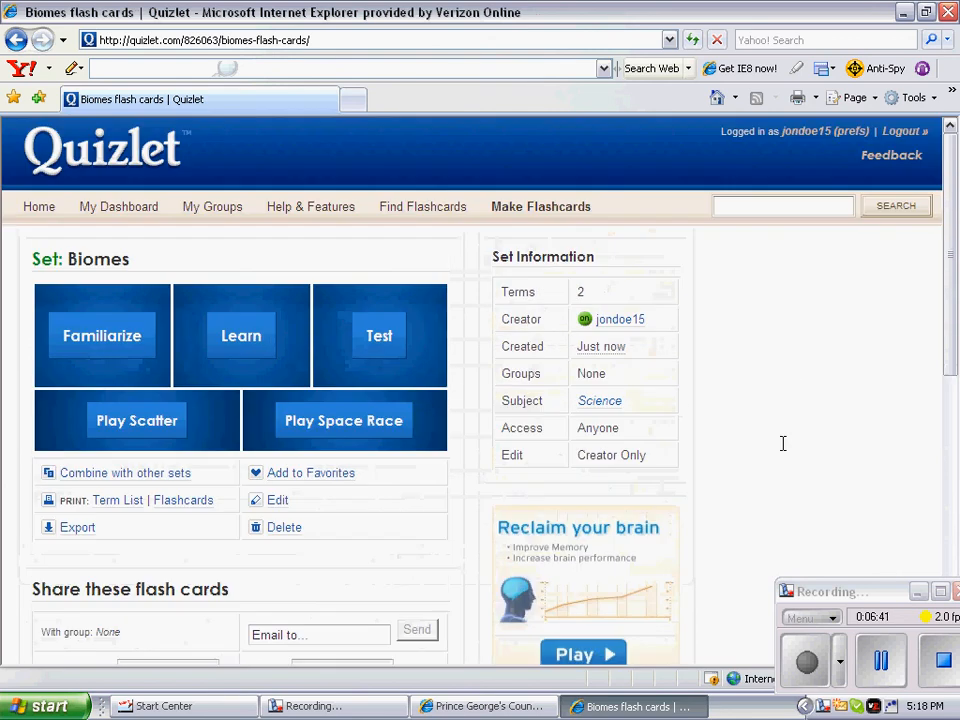
click(881, 661)
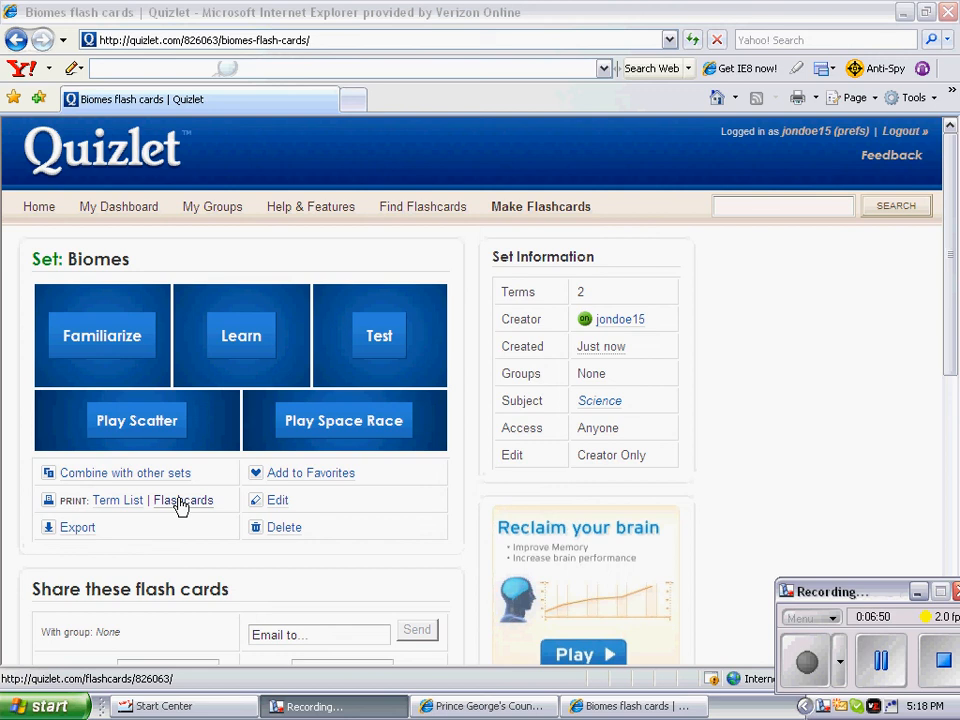
Step: Flip through the Desert Biome and Tundra cards in Familiarize mode, then return to the set page
click(104, 336)
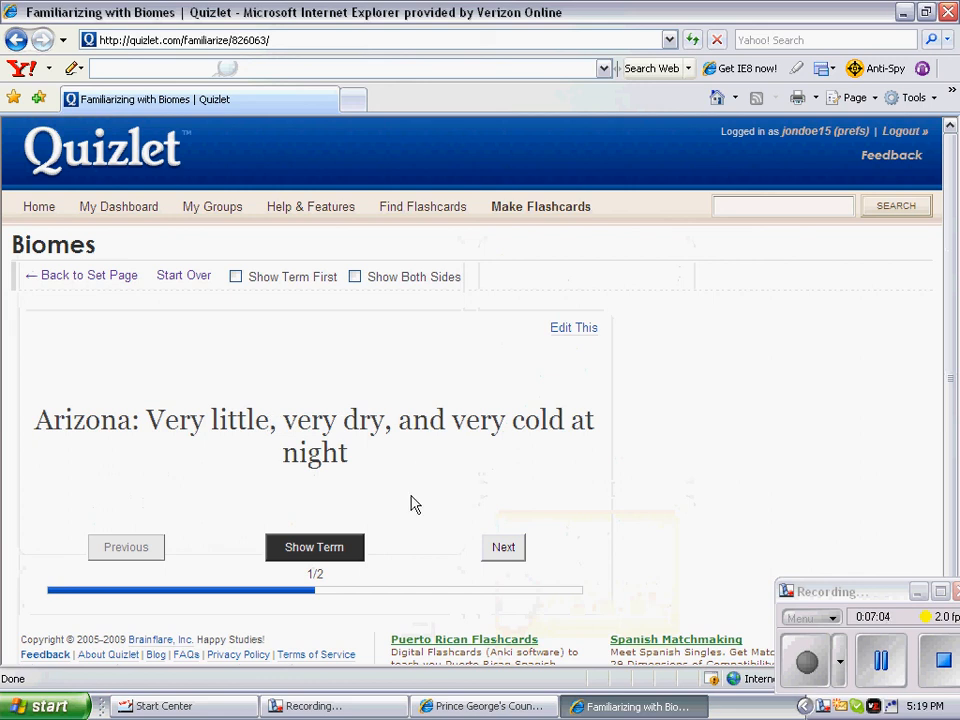
click(503, 550)
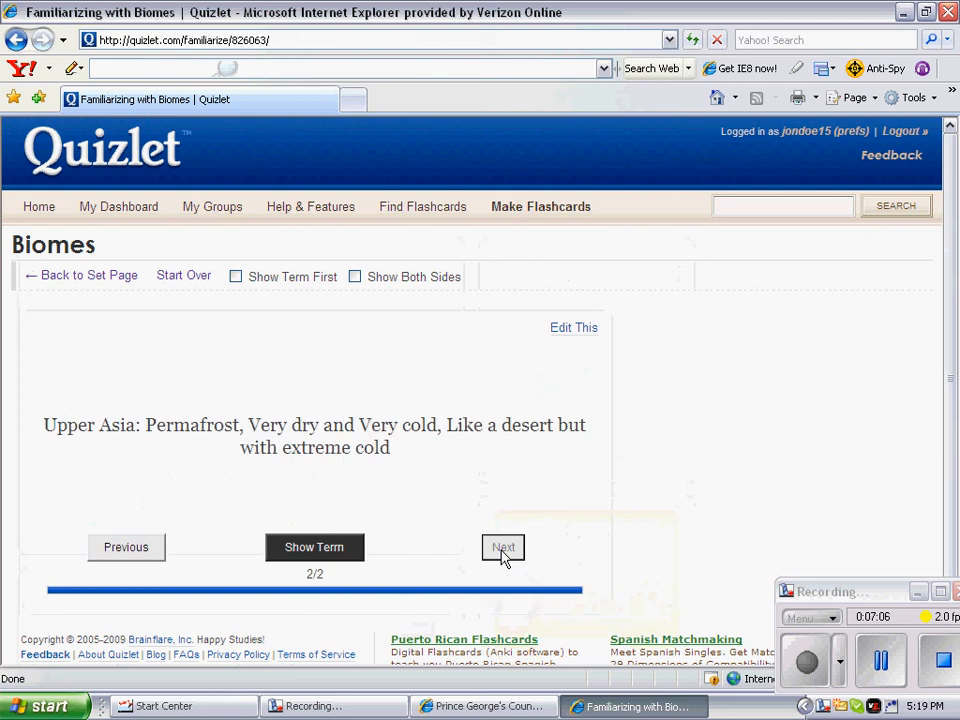
click(146, 551)
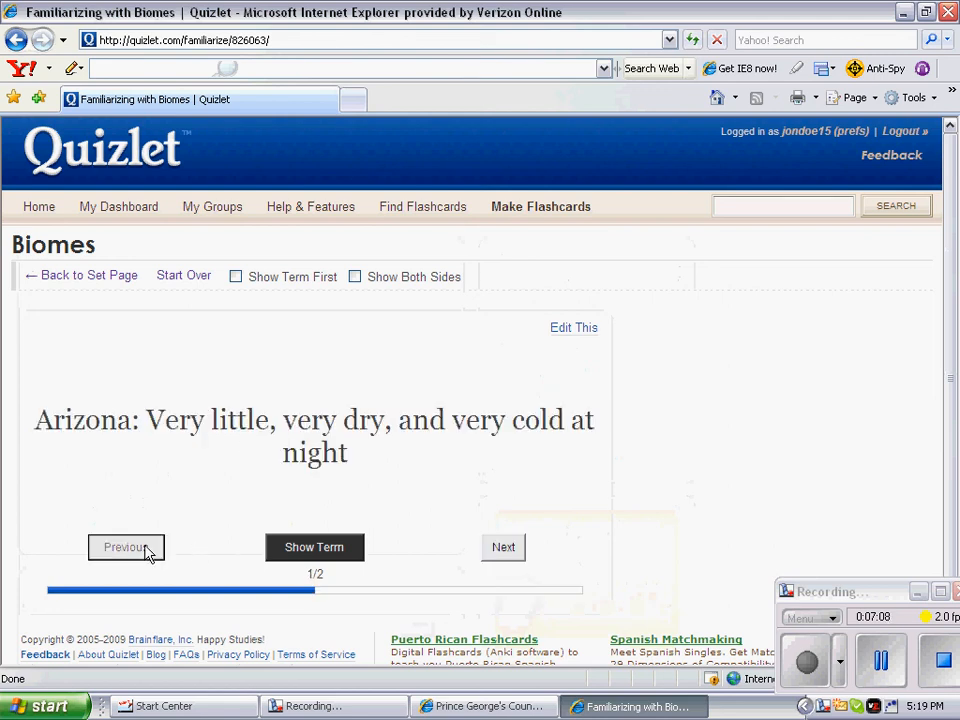
click(318, 549)
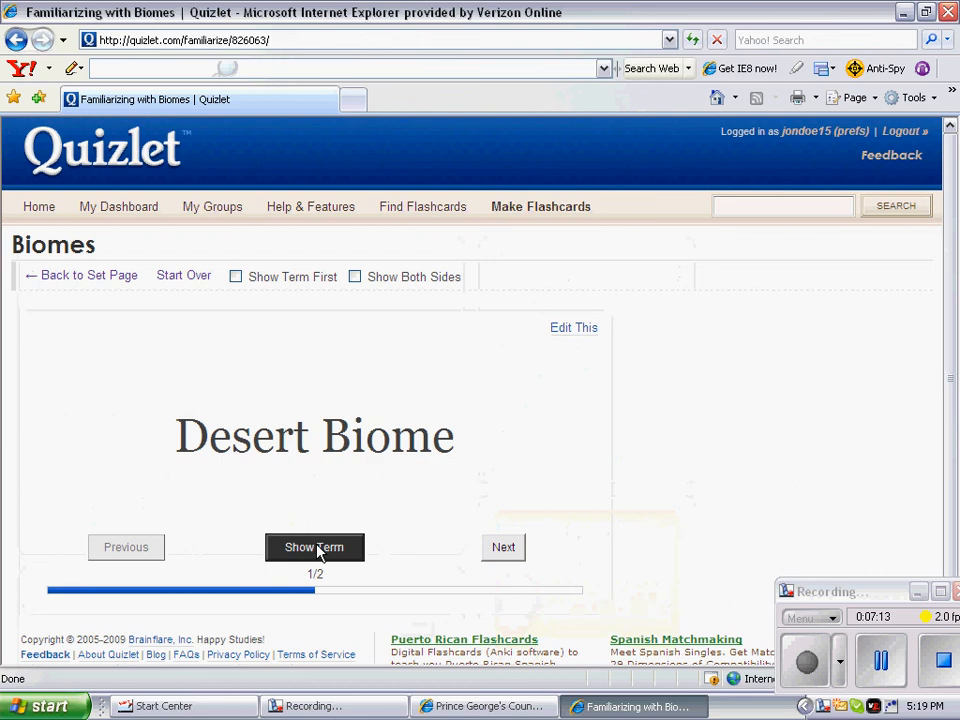
click(508, 550)
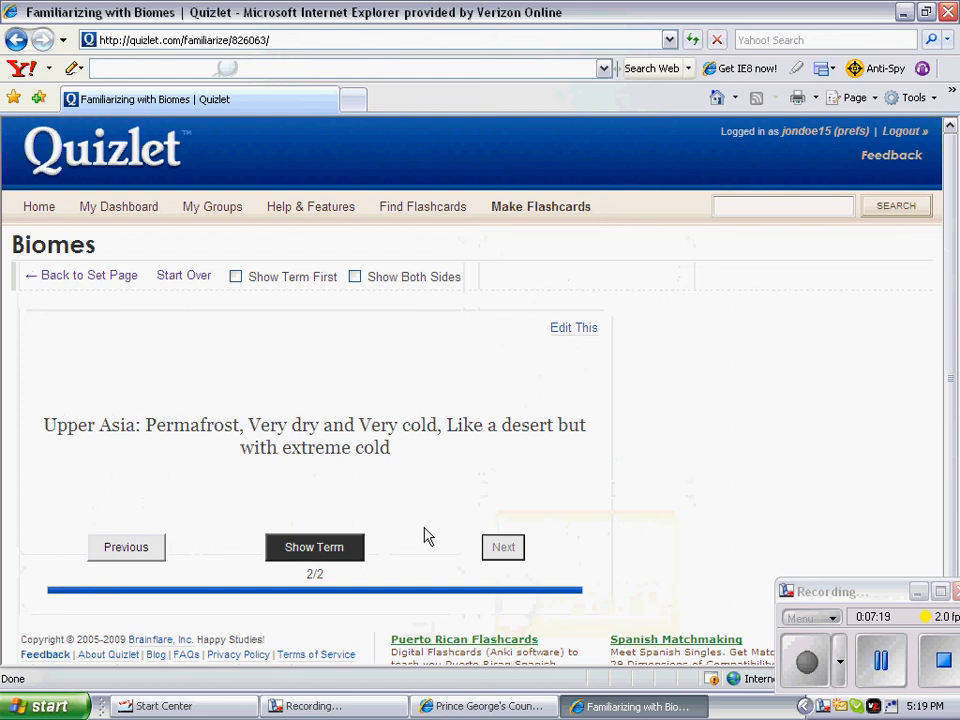
click(322, 556)
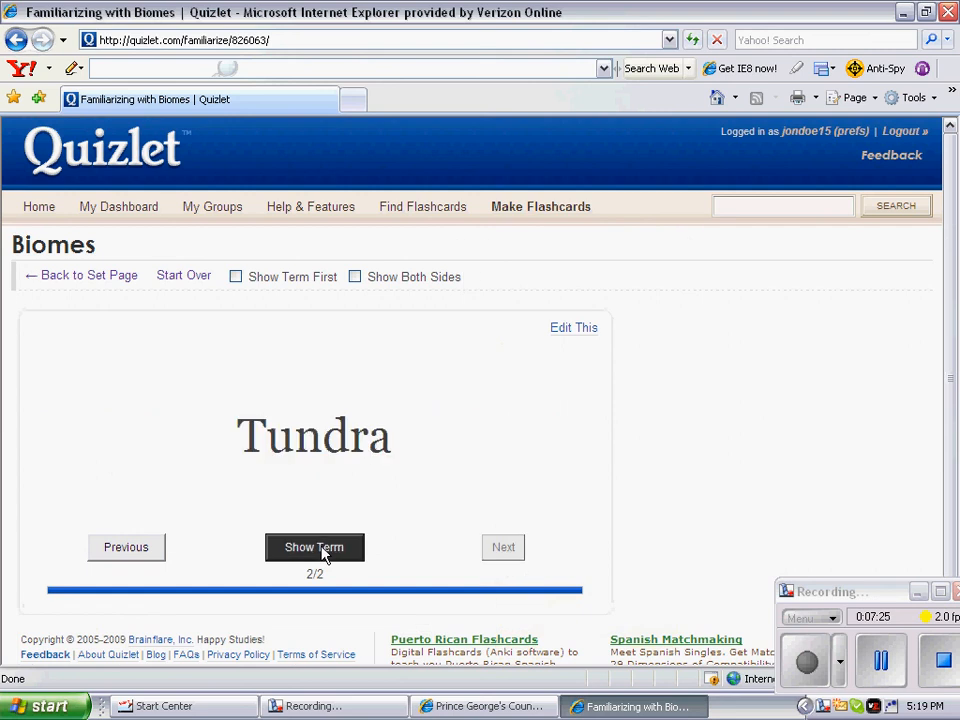
scroll(474, 541, down, 1)
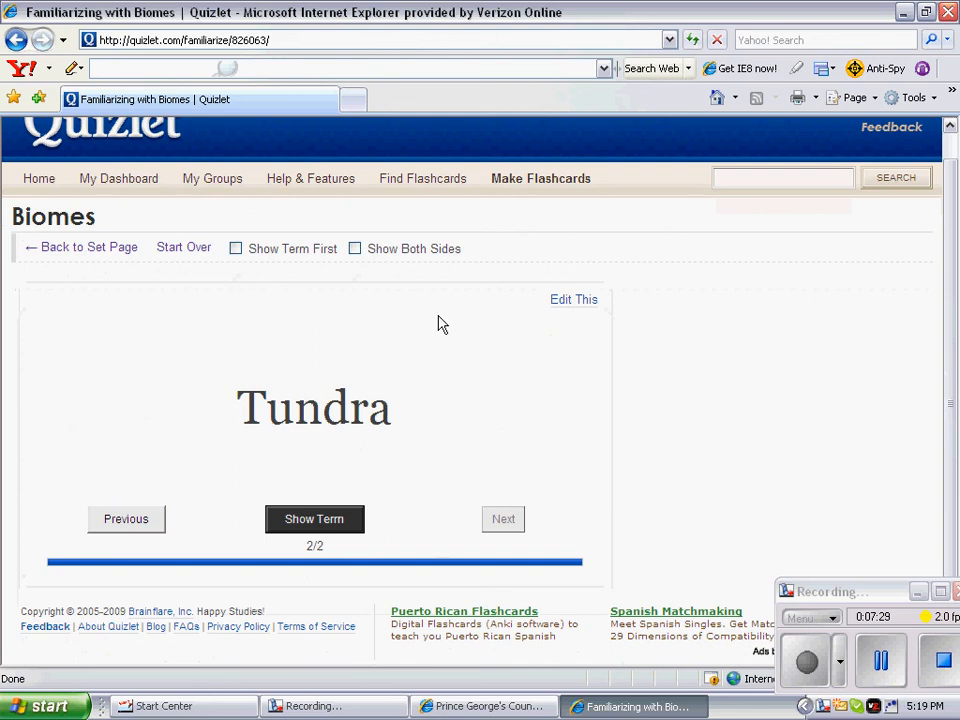
click(115, 250)
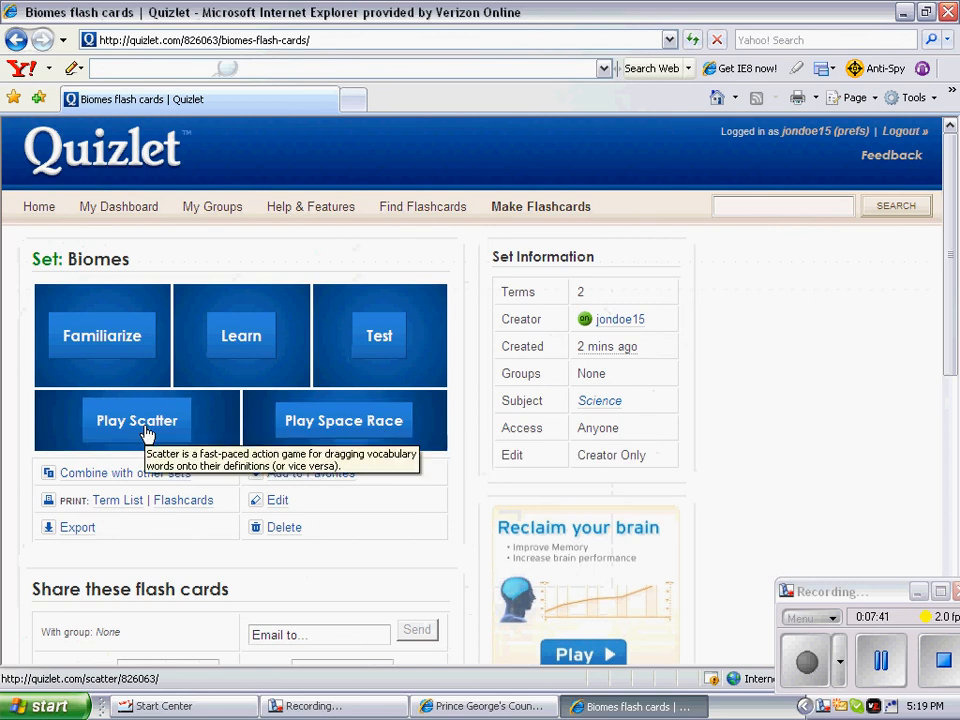
Step: Scroll the Biomes set page to review both terms and the sharing options
scroll(735, 424, down, 5)
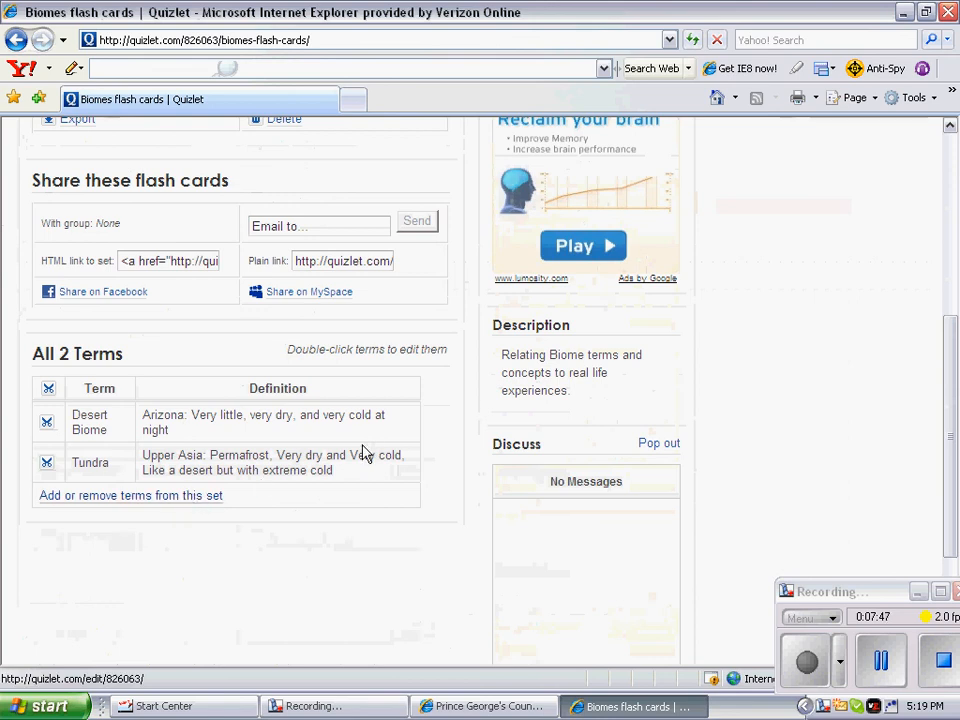
scroll(388, 440, up, 3)
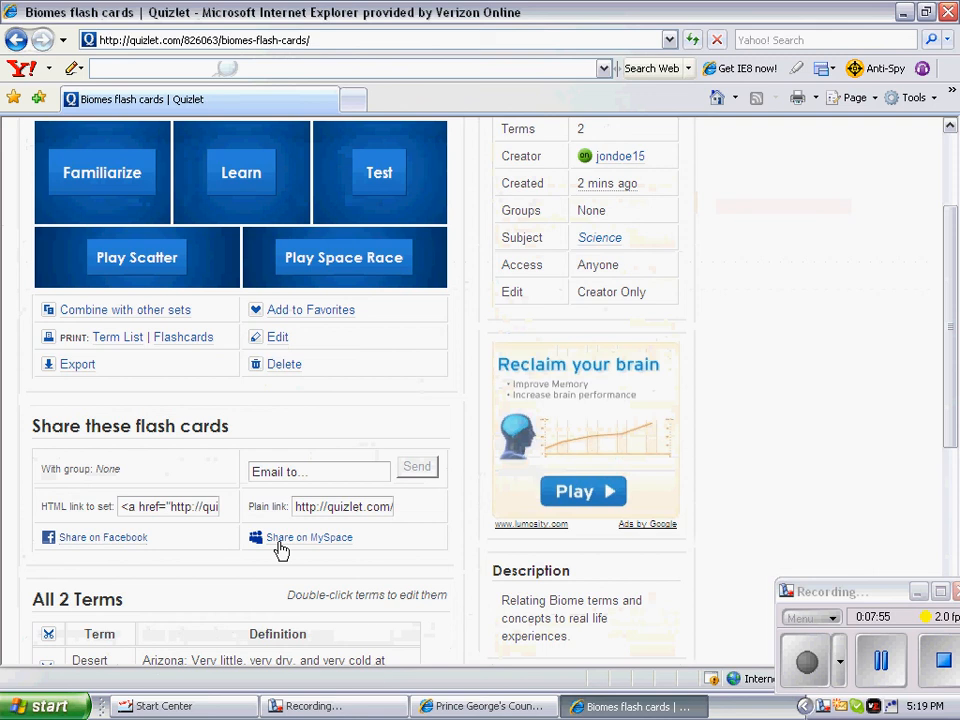
scroll(381, 400, up, 1)
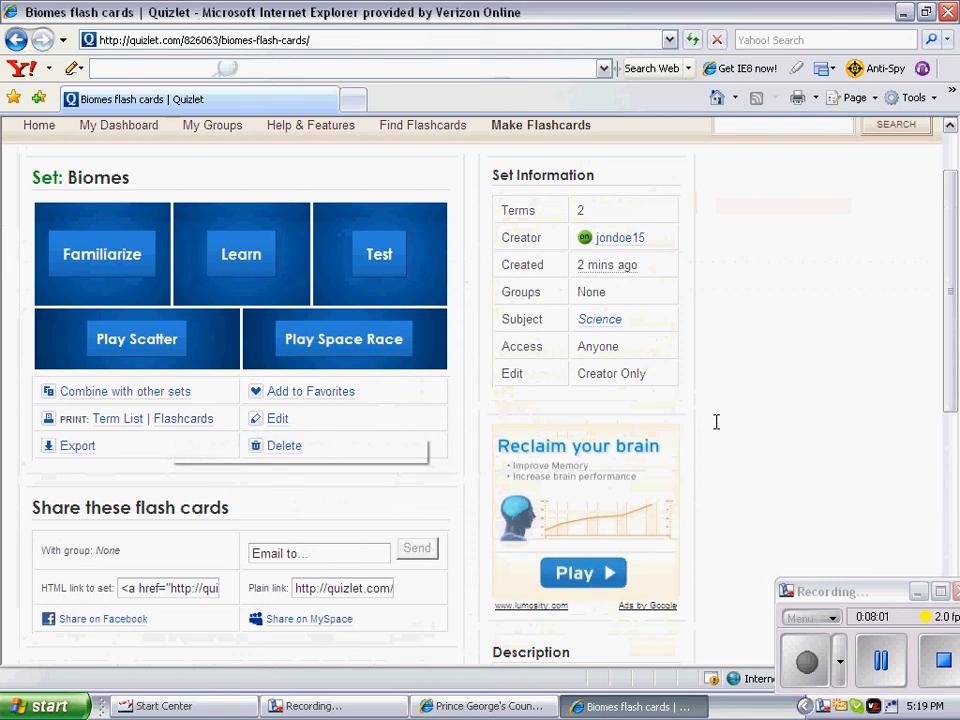
scroll(718, 422, up, 1)
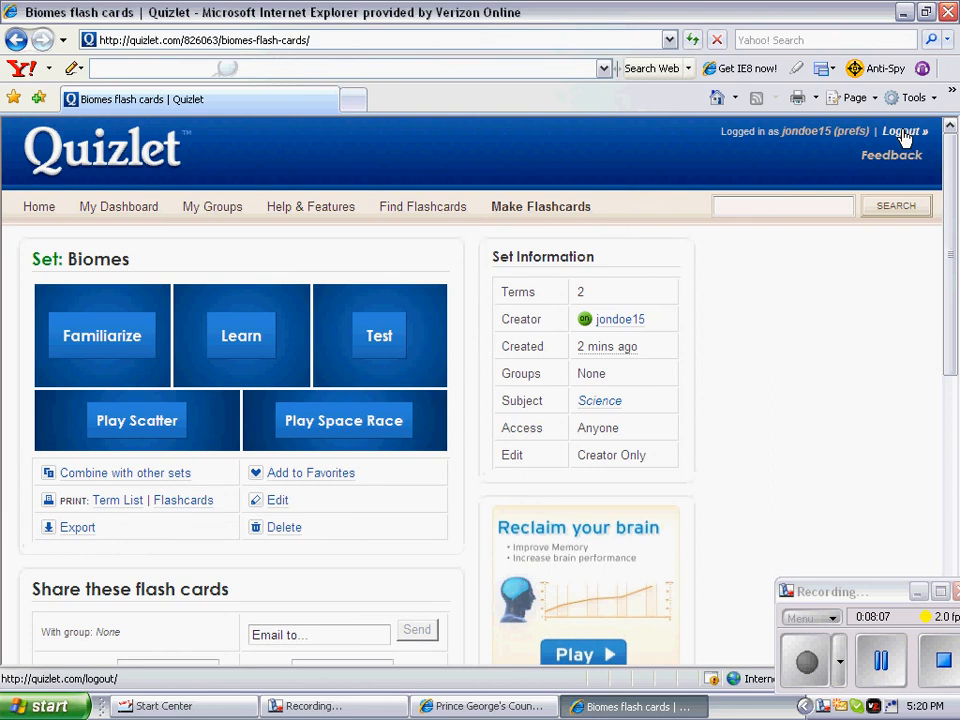
scroll(420, 565, down, 5)
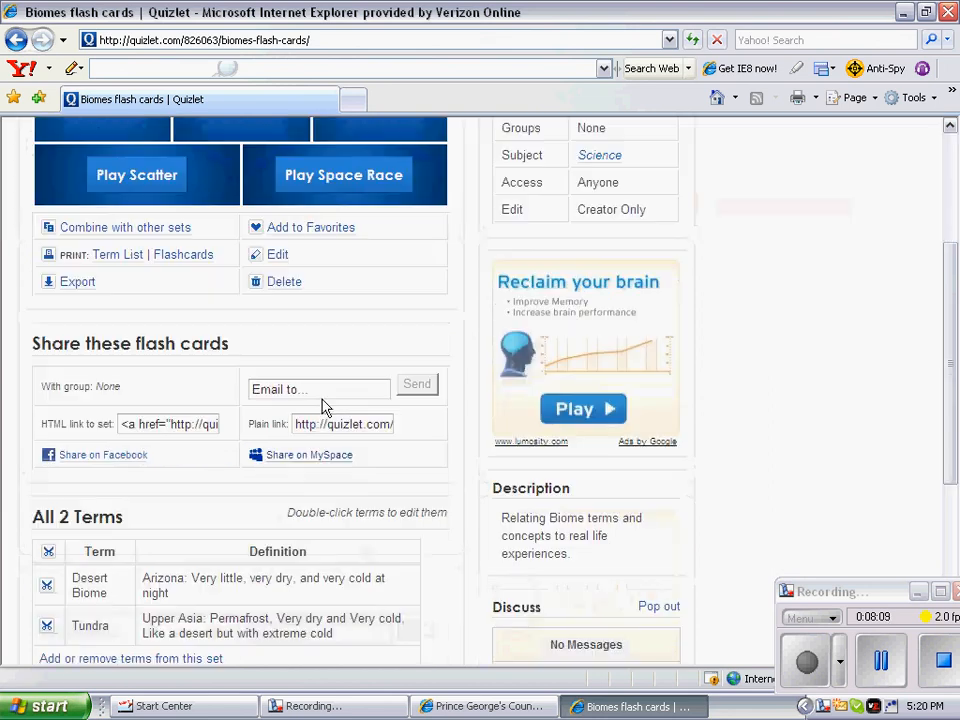
Step: Email the Biomes set to the recipient's address with a short note titling the flash cards, then send it
click(297, 391)
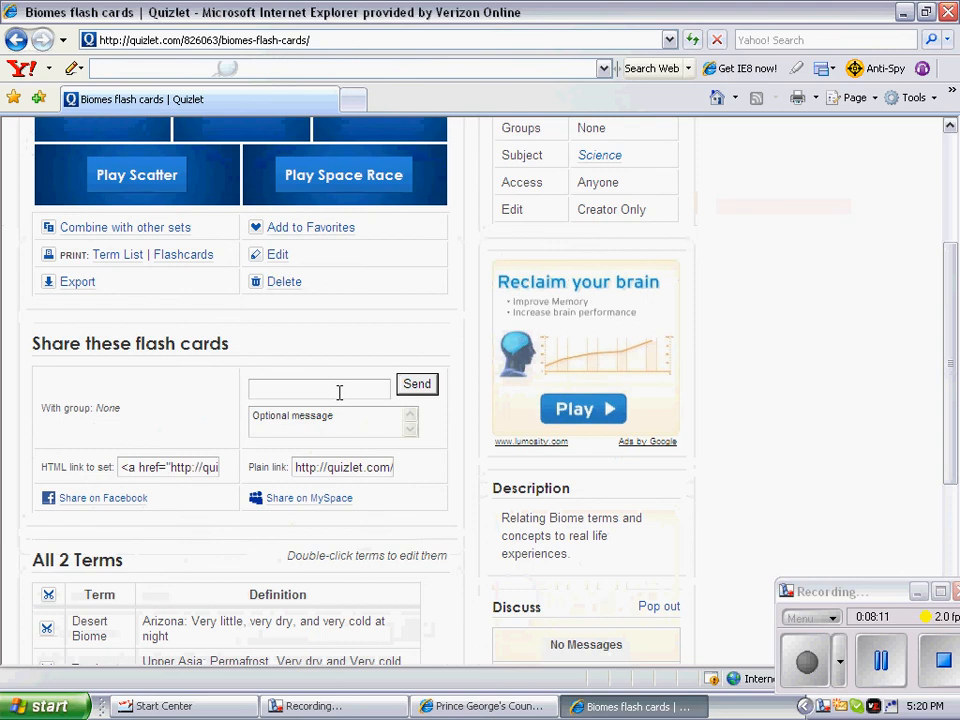
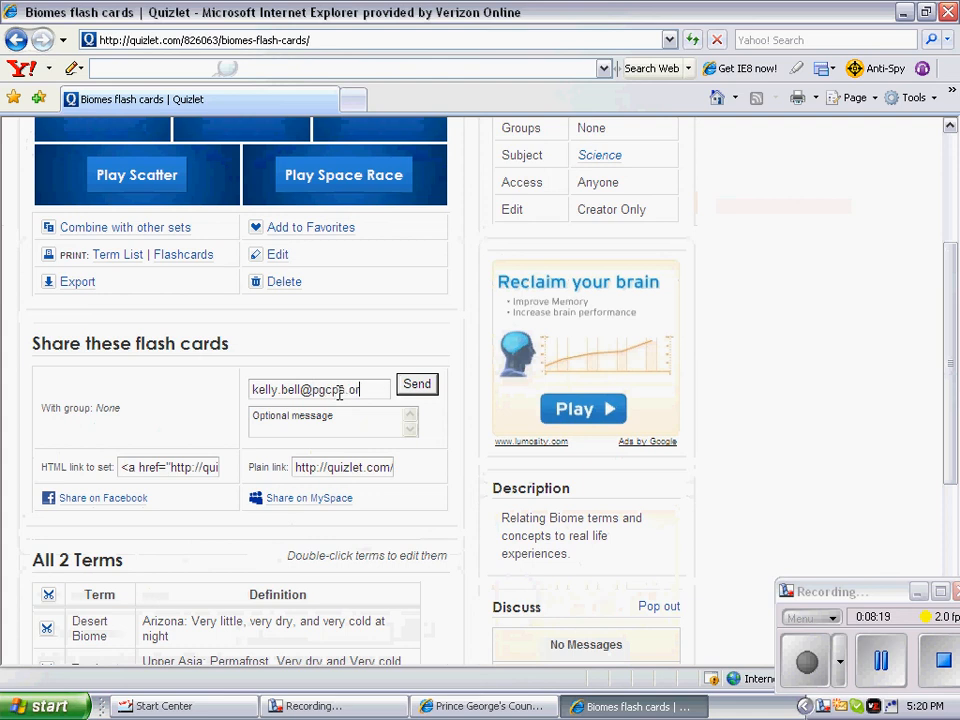
click(350, 420)
text(Kelly's Flash cards)
click(417, 386)
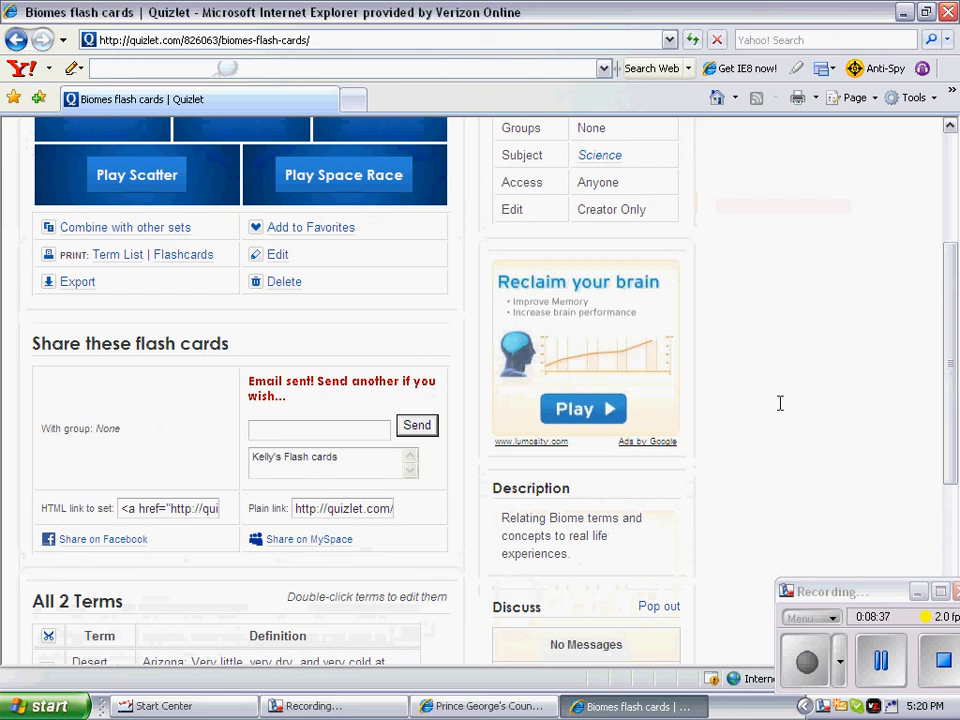
scroll(780, 403, up, 4)
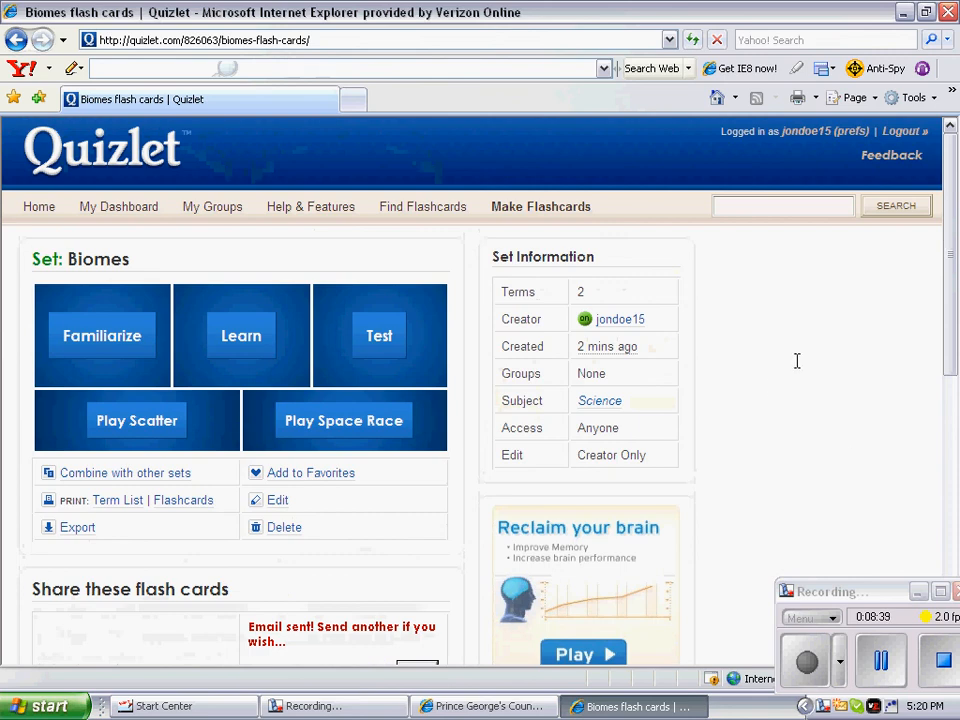